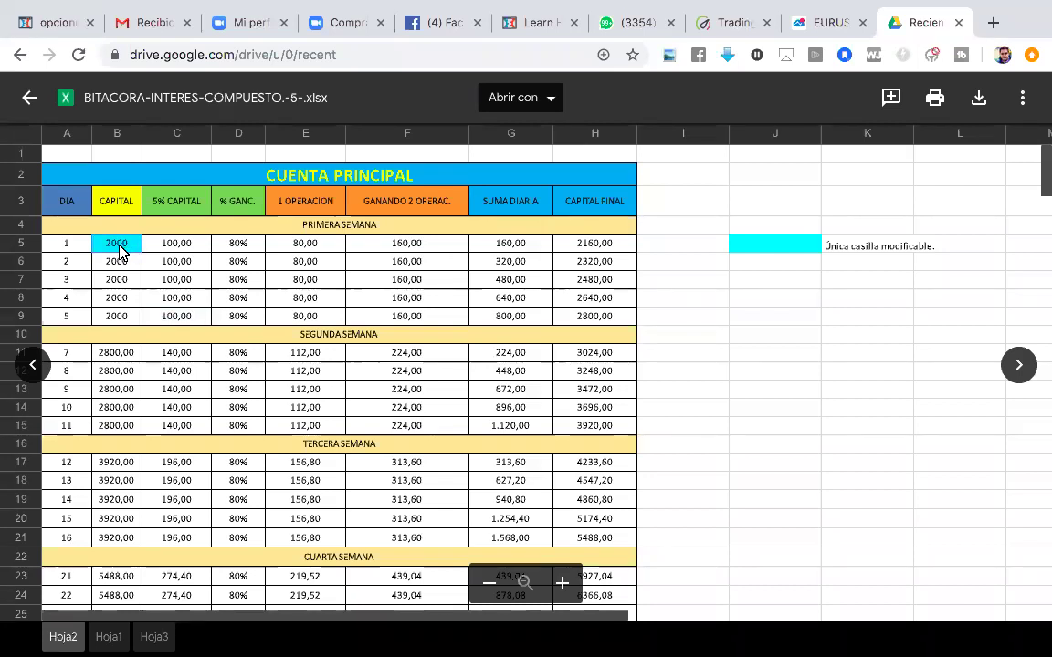
# - Open the BITACORA-INTERES-COMPUESTO workbook for editing in Google Sheets and set the day 1 capital to 500
pyautogui.click(516, 99)
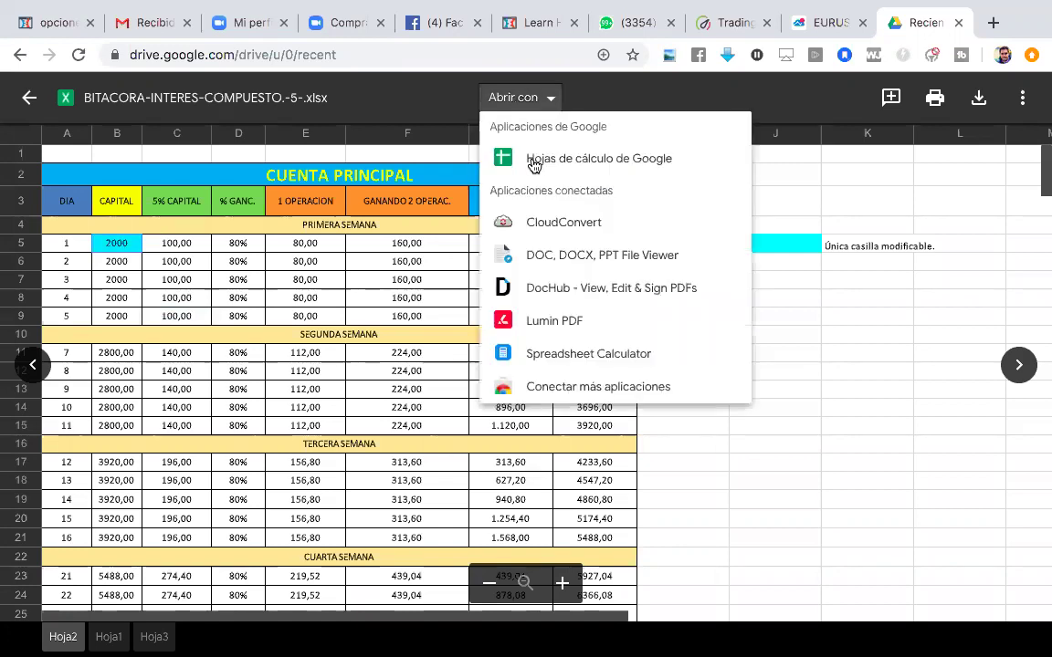
pyautogui.click(504, 157)
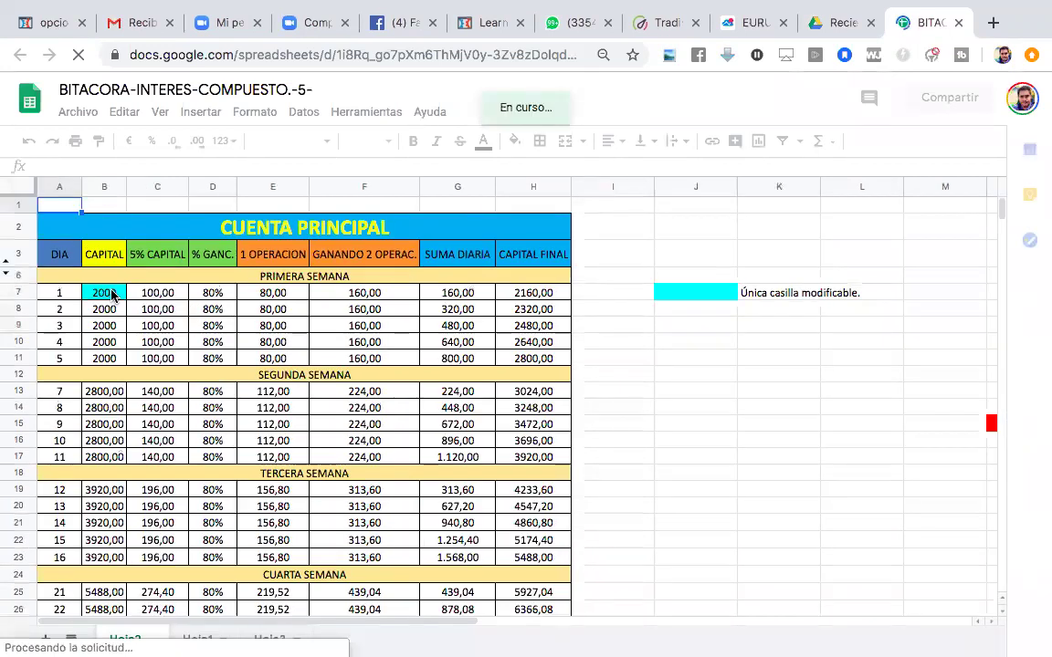
pyautogui.click(111, 293)
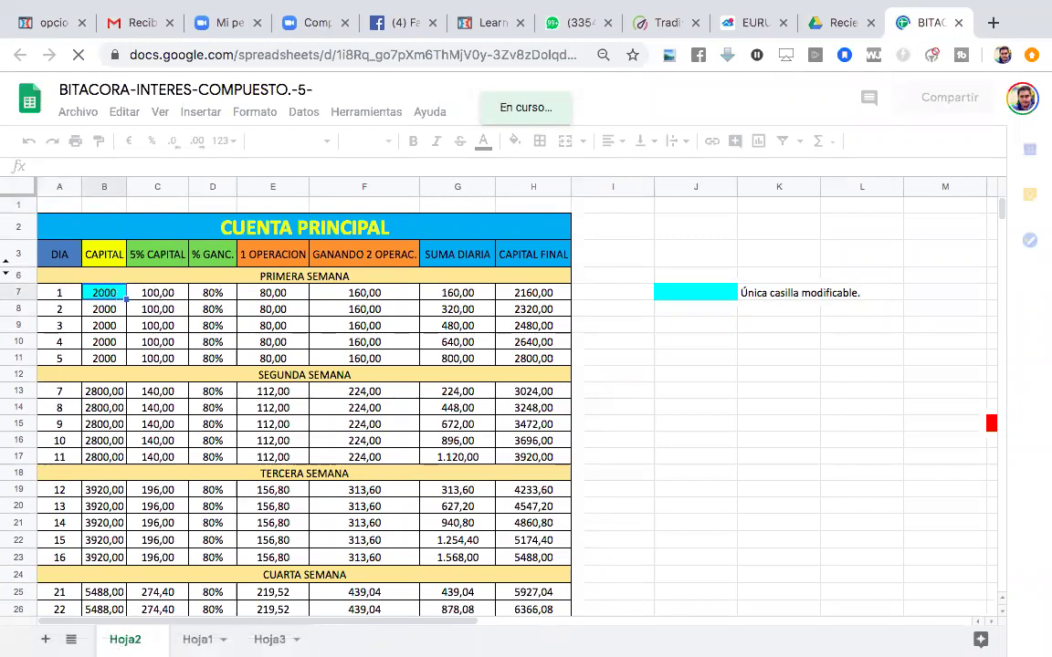
pyautogui.write('500')
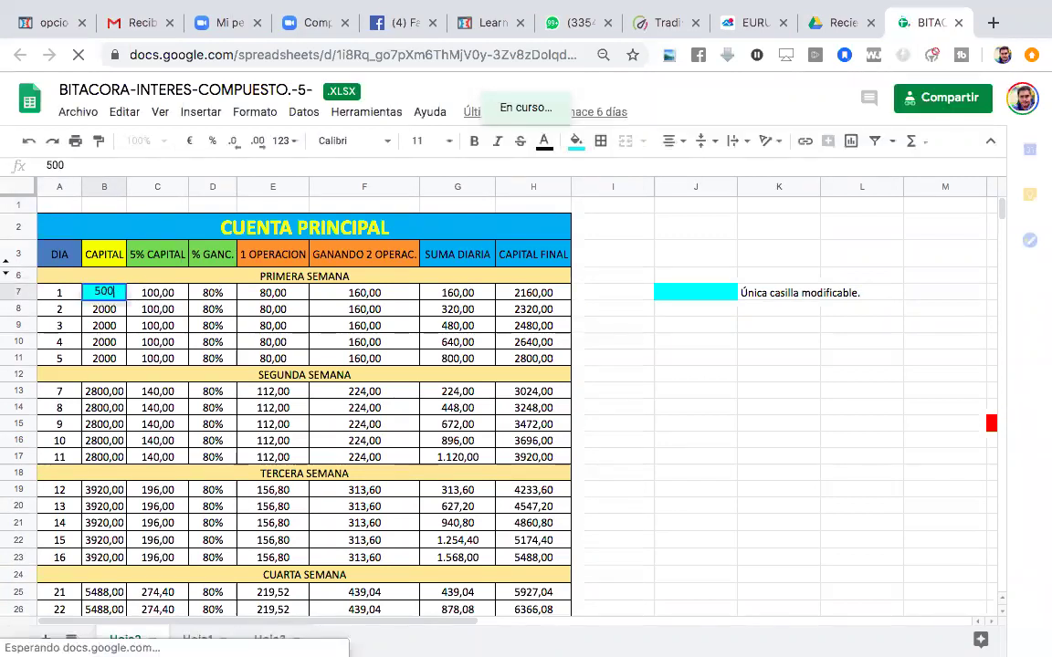
pyautogui.press('Return')
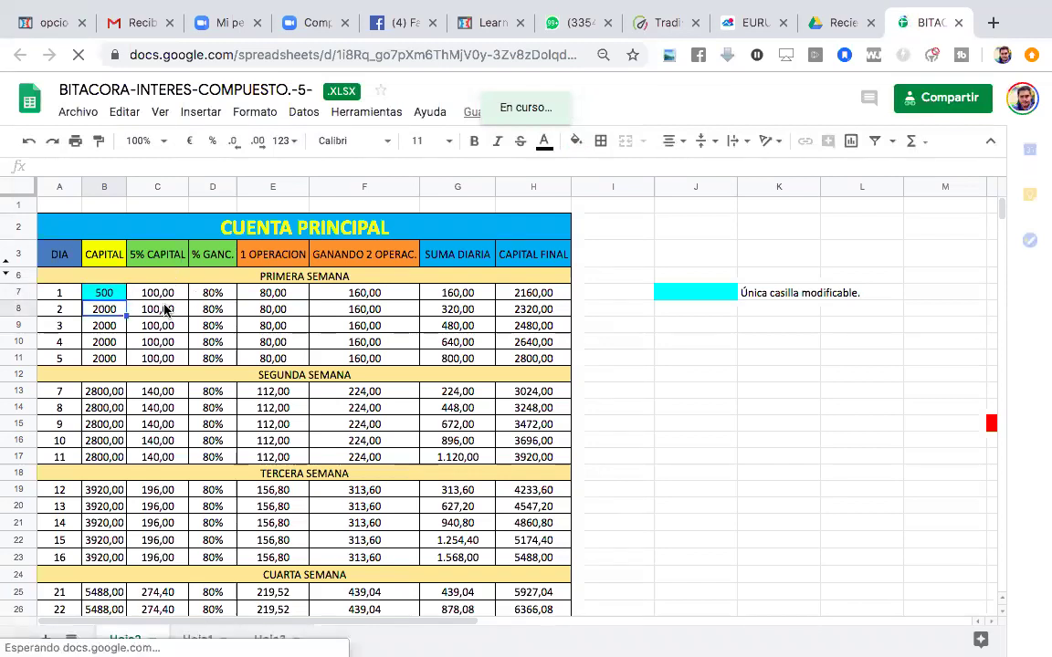
pyautogui.click(155, 292)
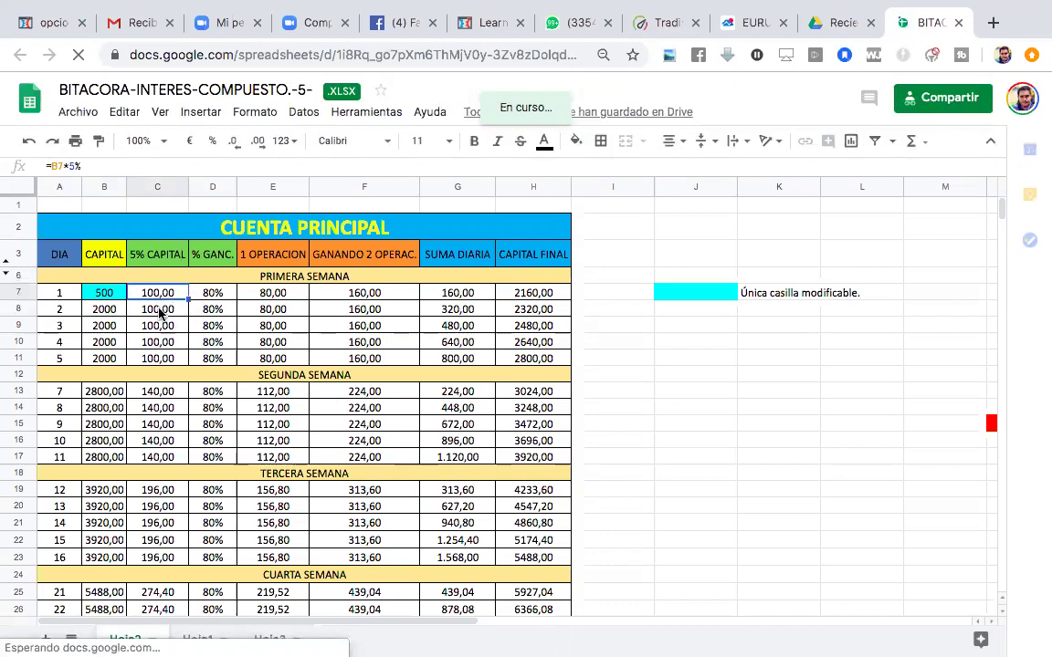
pyautogui.click(105, 295)
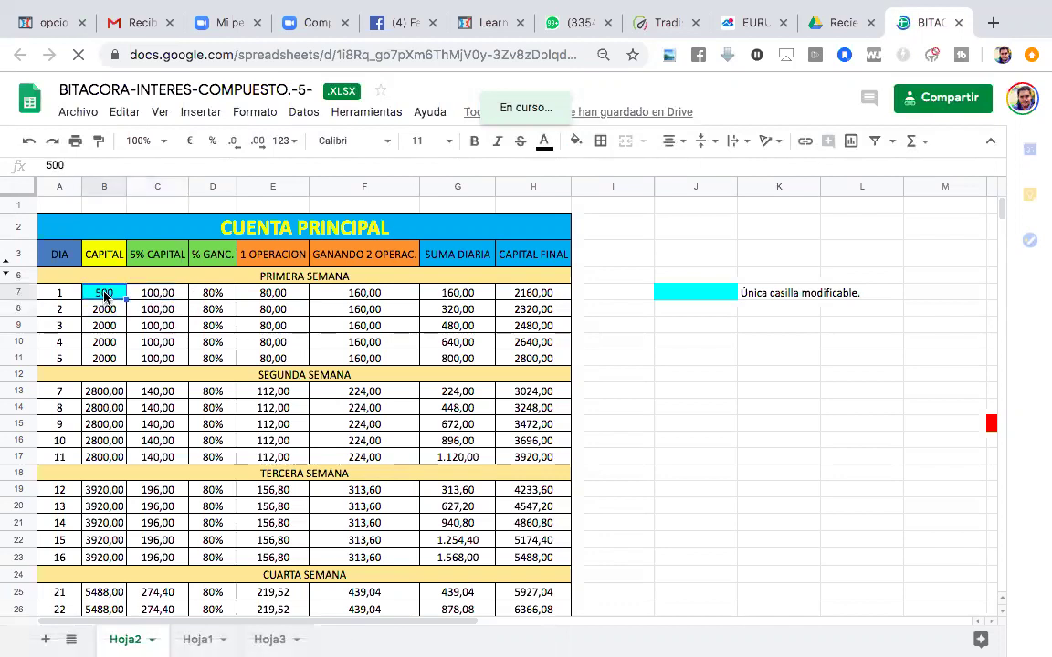
pyautogui.press('Return')
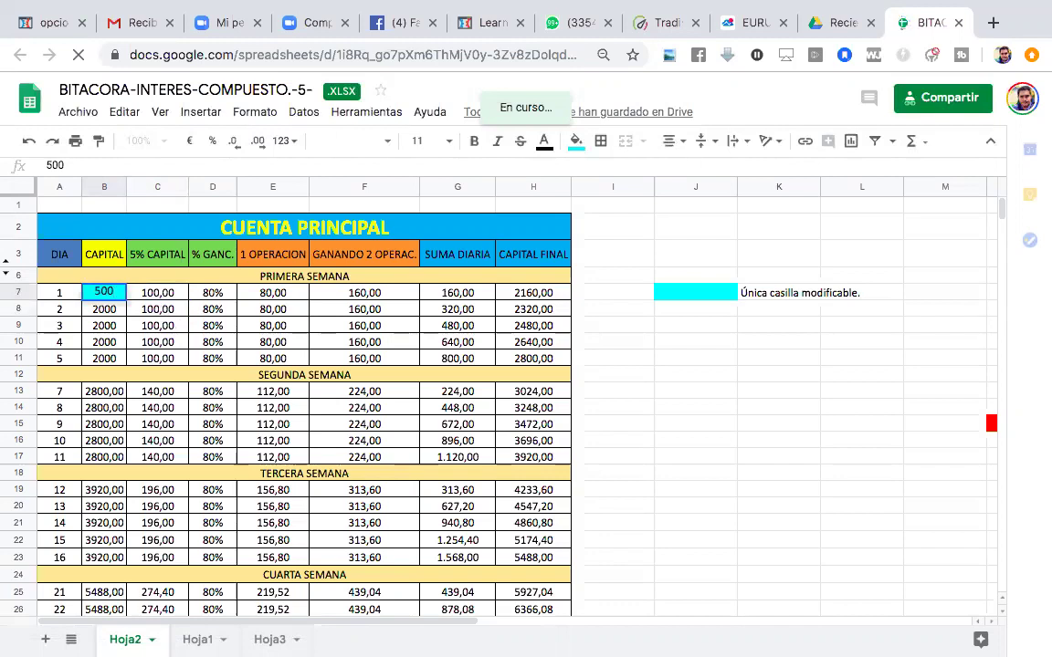
pyautogui.press('Return')
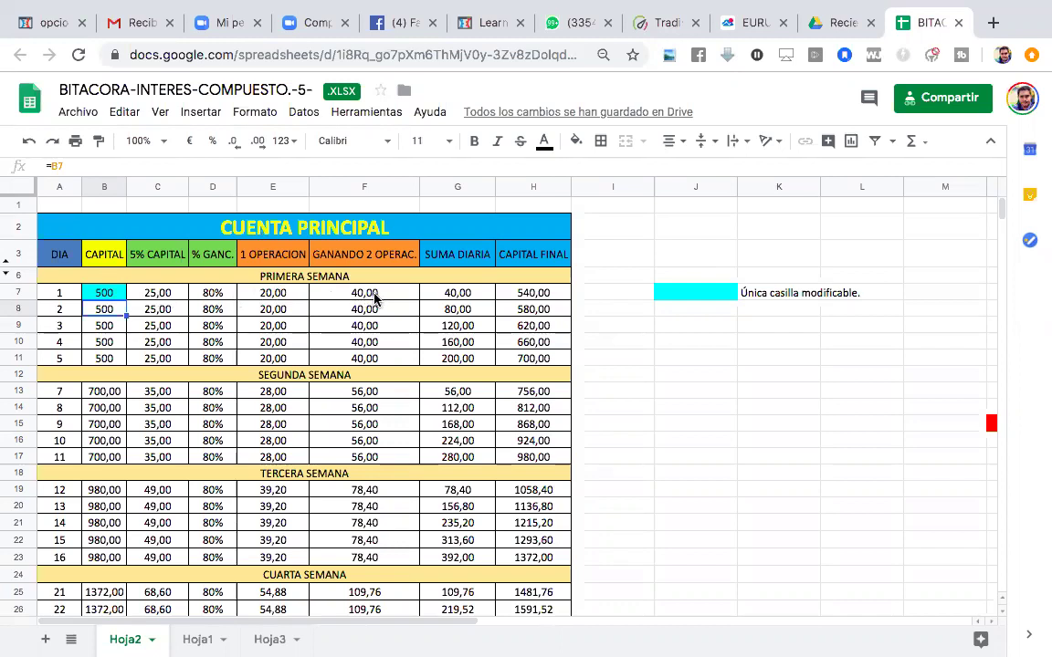
# - Examine how the daily sum and final capital build up from day 1 to day 5 of the first week
pyautogui.click(535, 296)
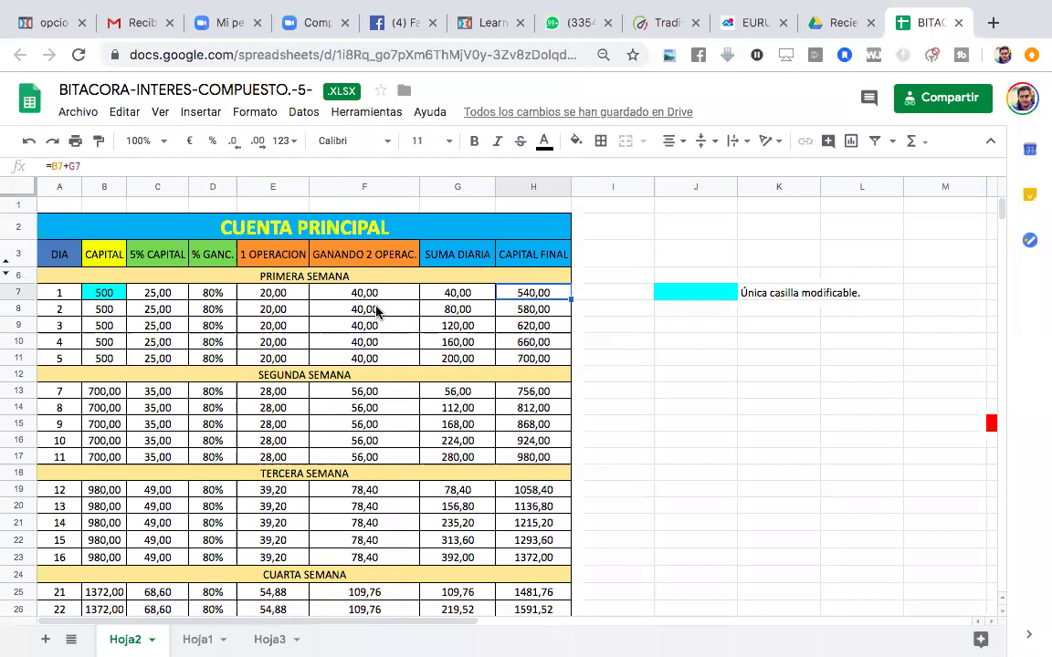
pyautogui.click(459, 314)
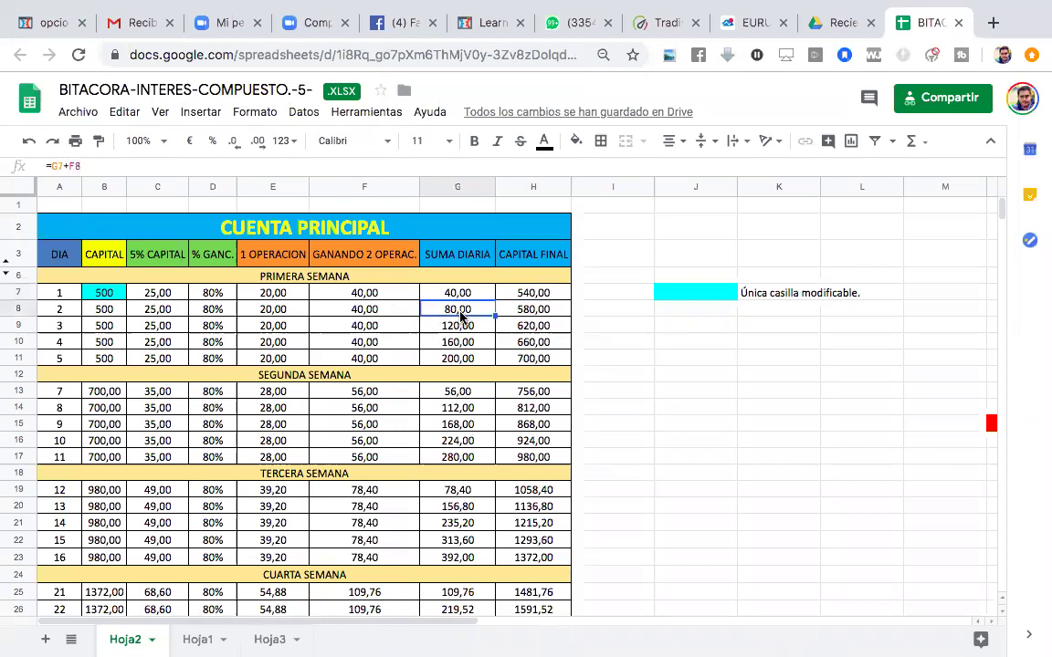
pyautogui.click(531, 315)
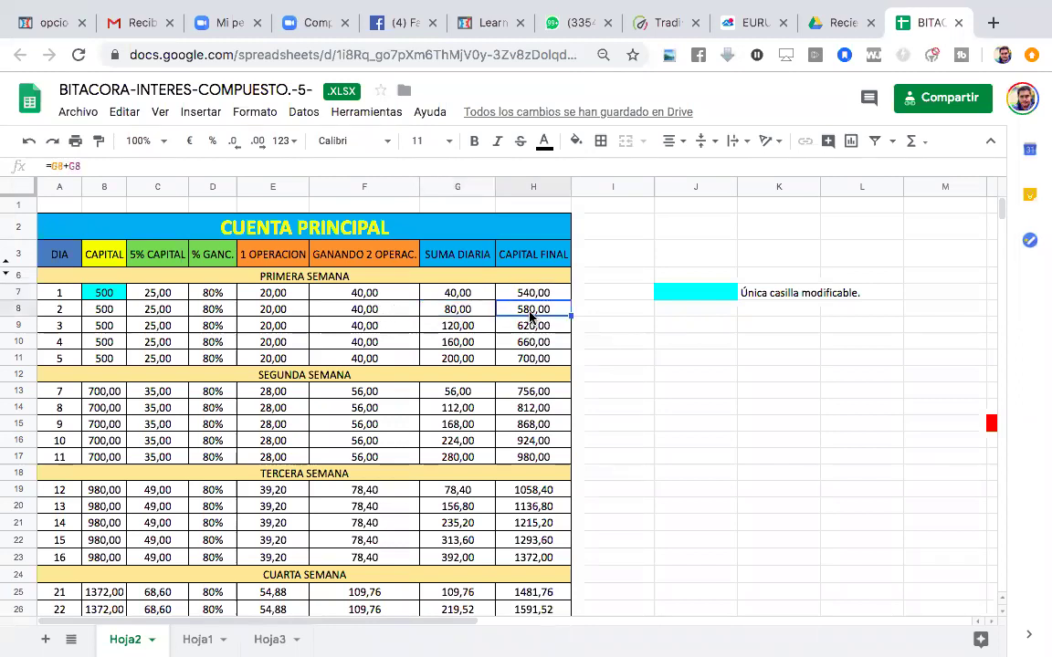
pyautogui.click(114, 326)
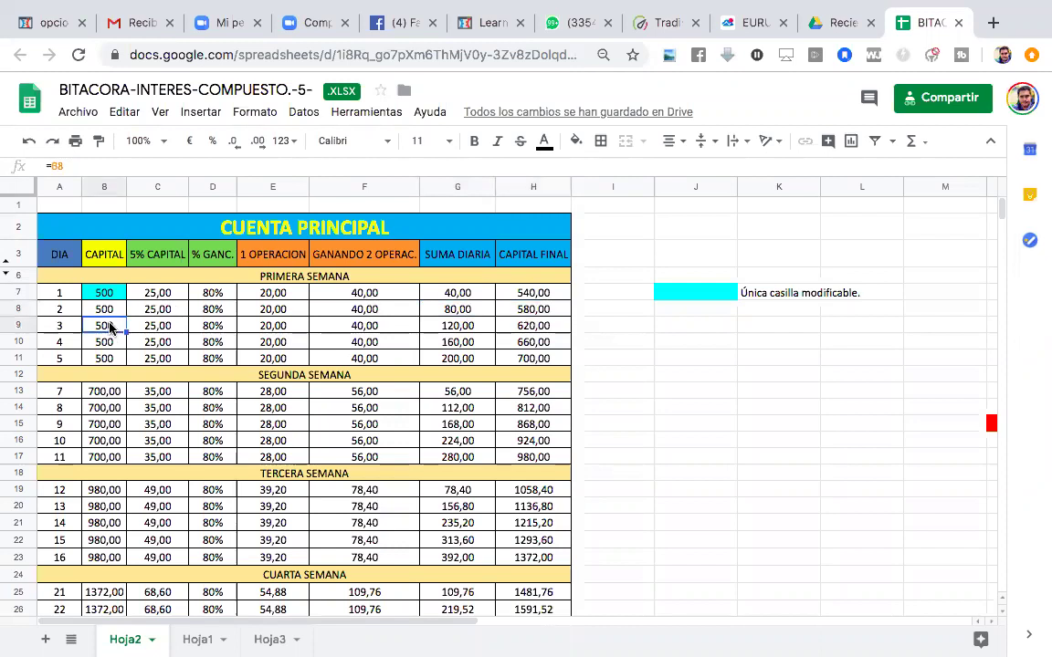
pyautogui.click(161, 328)
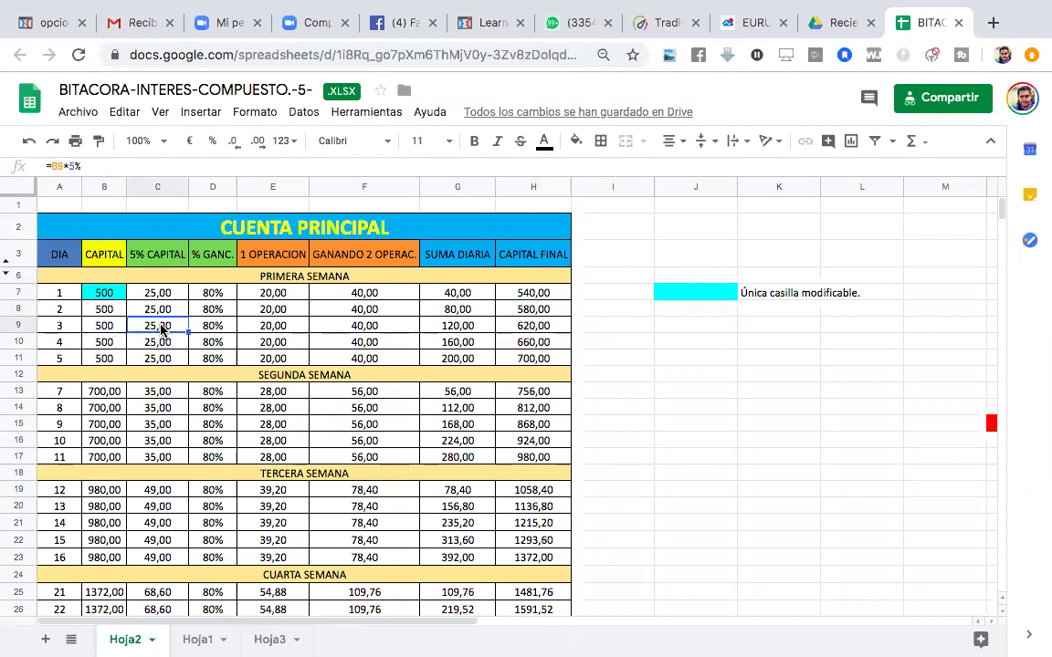
pyautogui.click(357, 335)
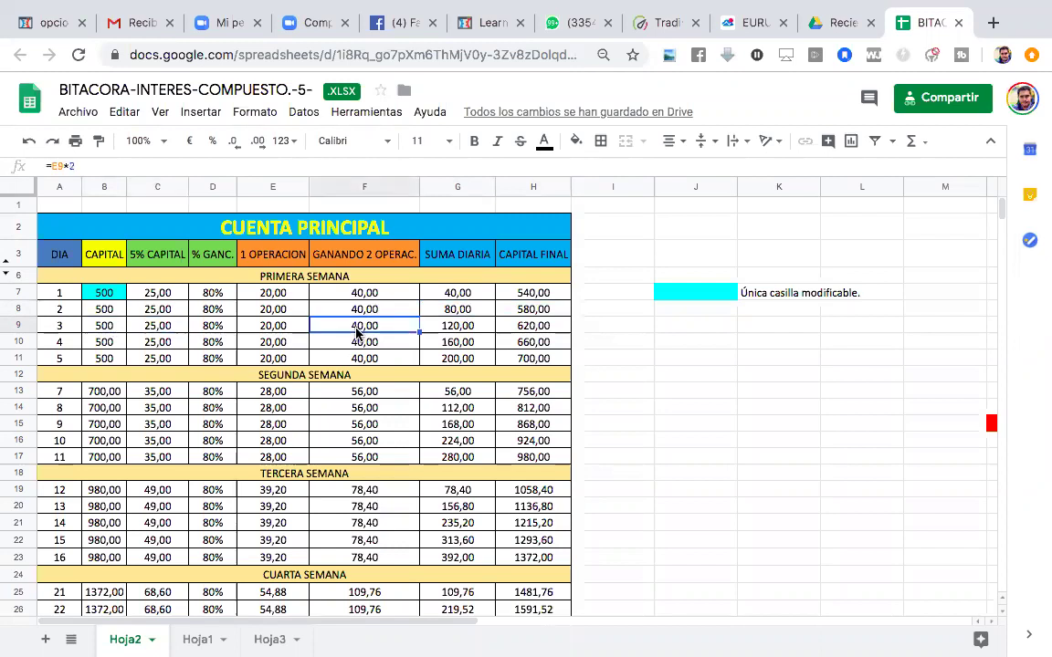
pyautogui.click(449, 332)
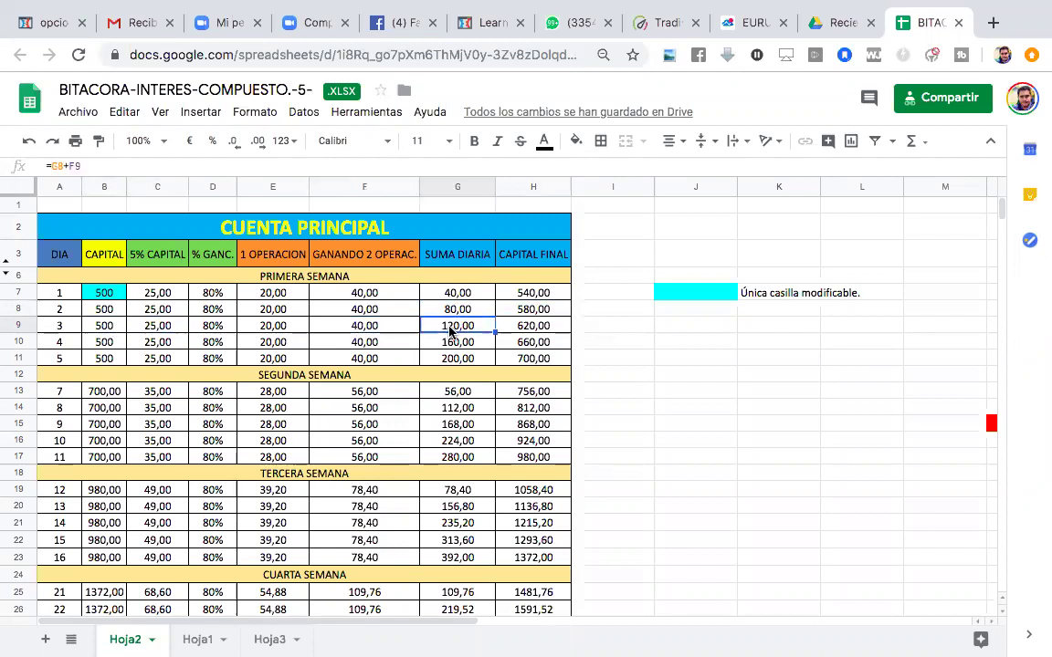
pyautogui.click(531, 330)
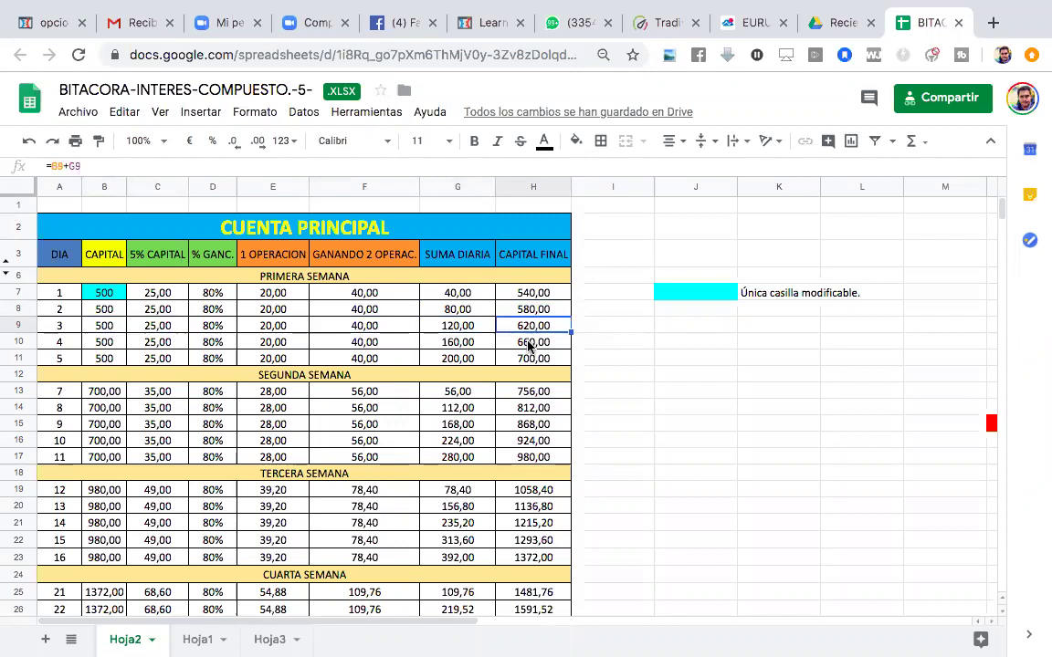
pyautogui.click(527, 345)
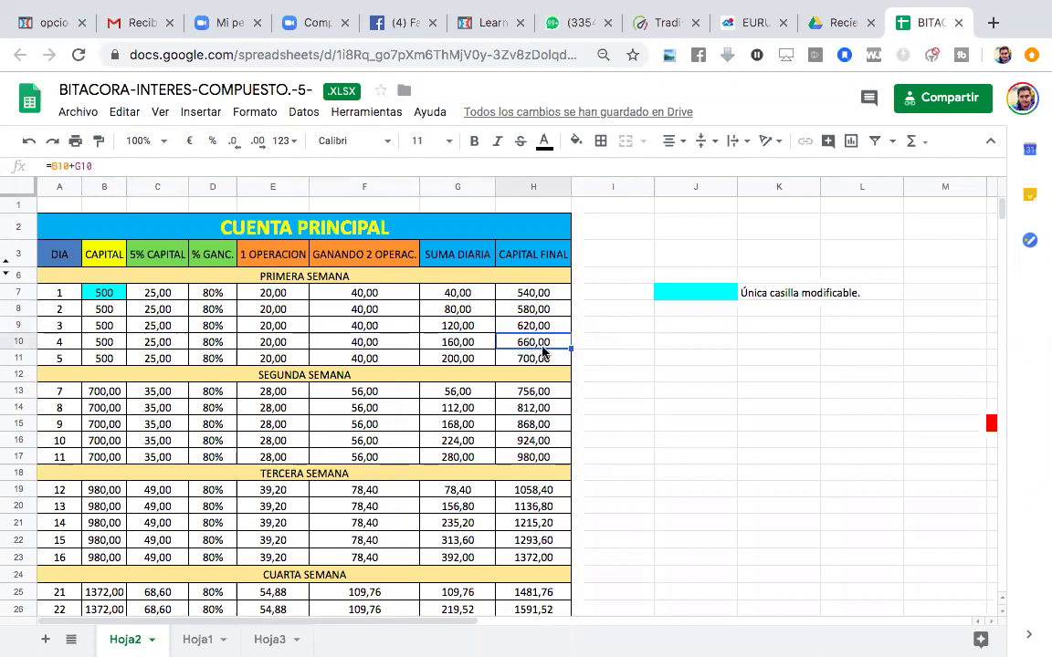
pyautogui.click(539, 359)
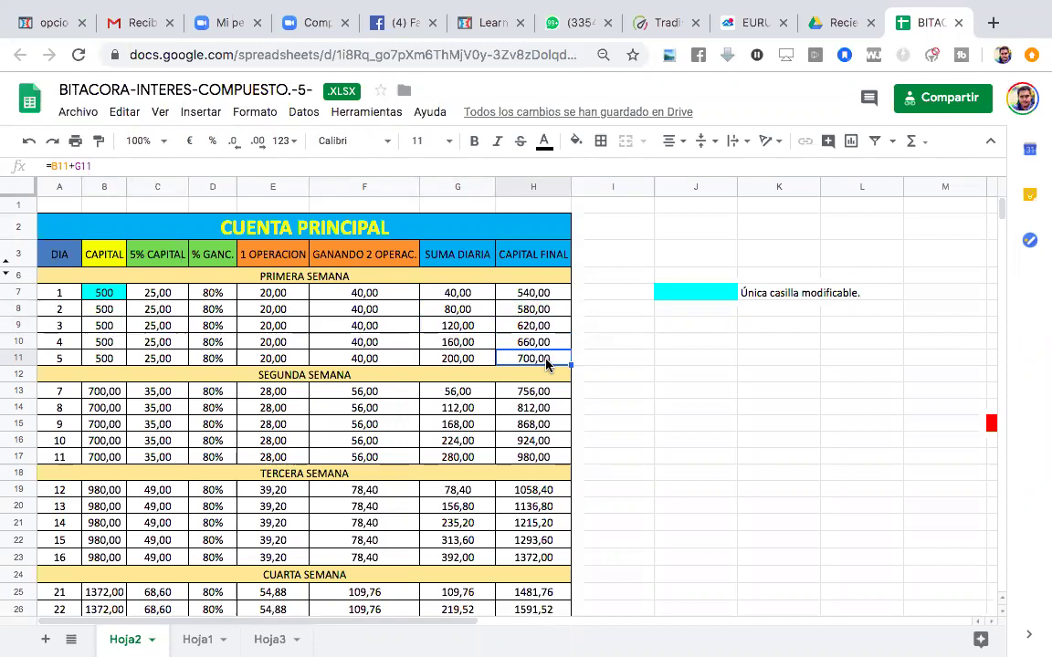
# - Examine the second week's capital, 5% stake, gains and daily sums, and compare its final capital with the day 1 capital
pyautogui.click(108, 394)
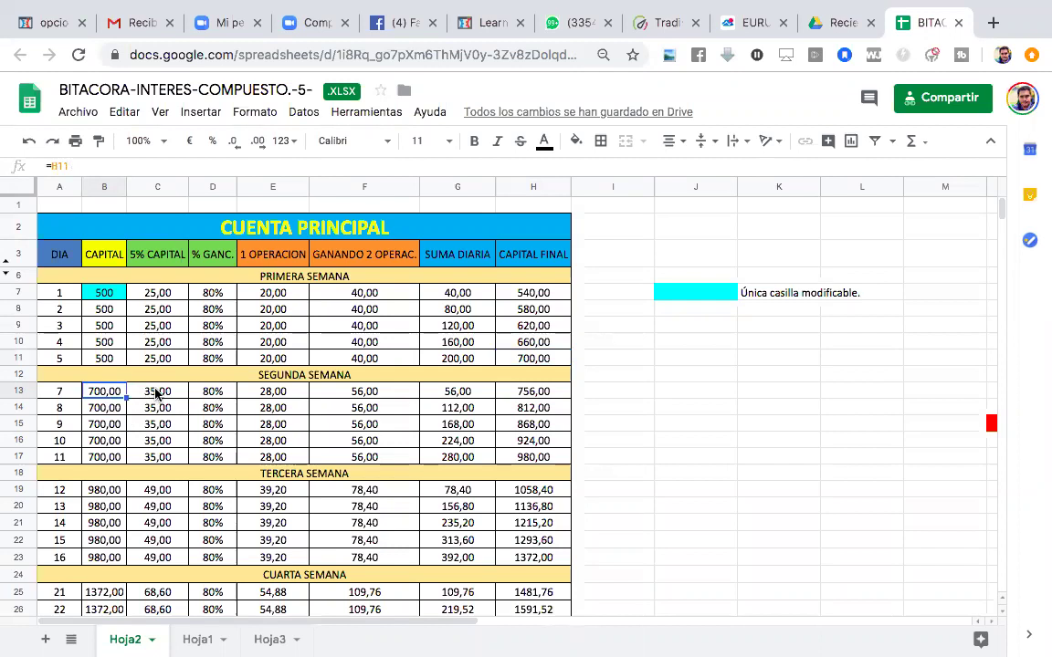
pyautogui.click(156, 395)
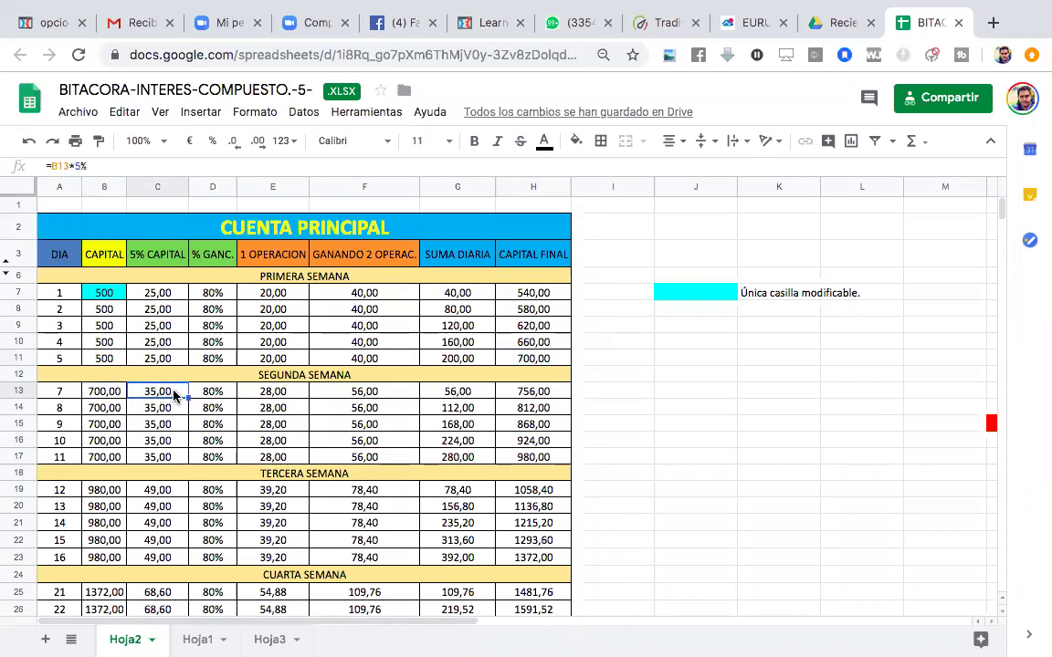
pyautogui.click(209, 397)
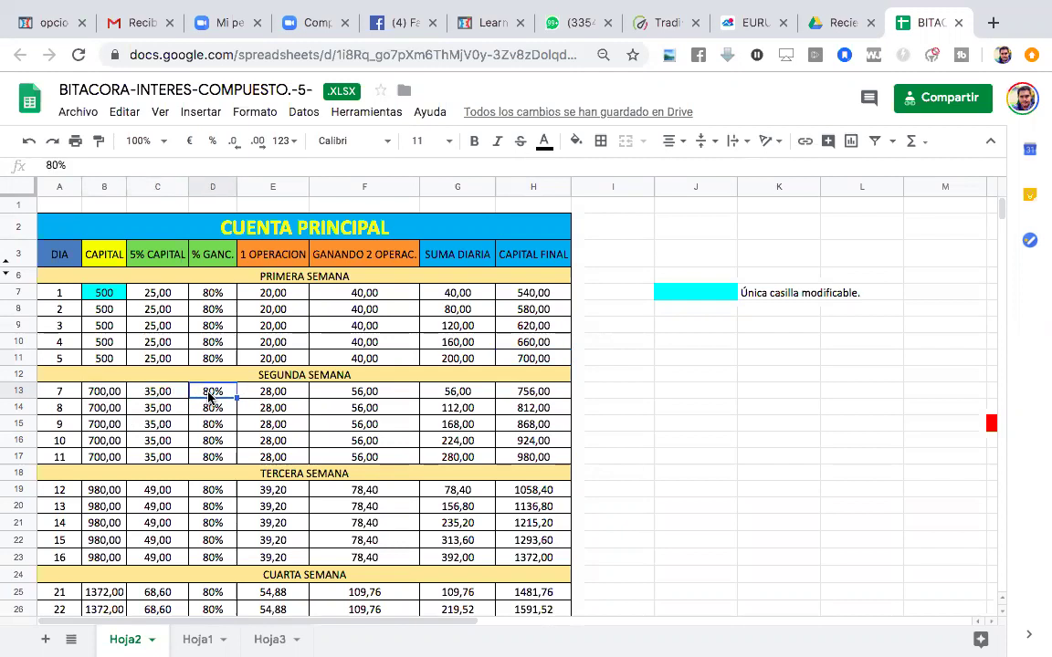
pyautogui.click(281, 397)
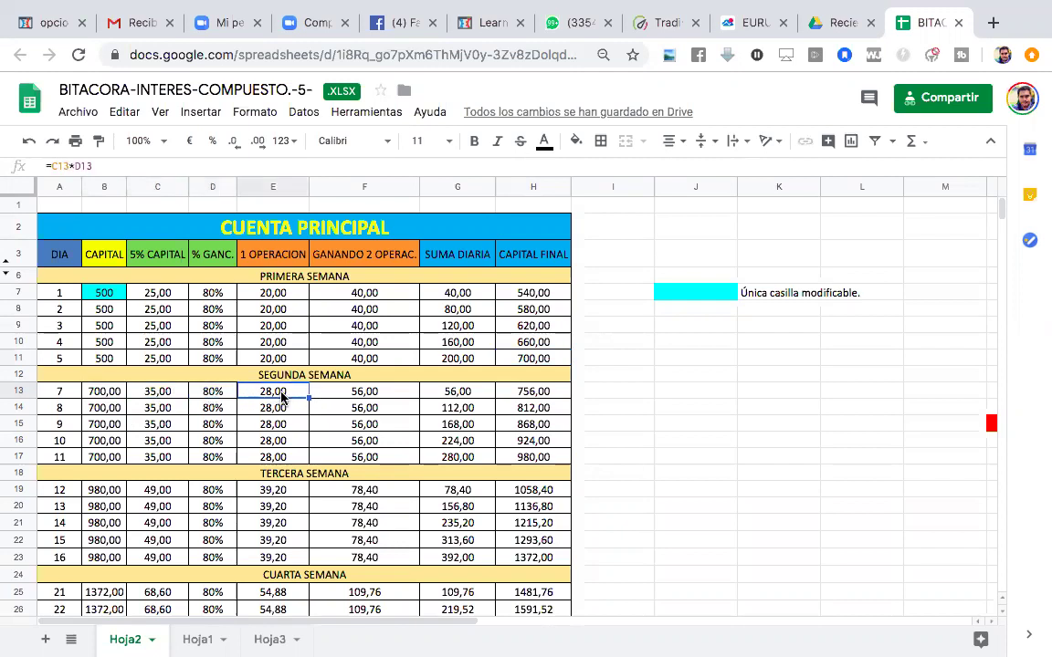
pyautogui.click(344, 396)
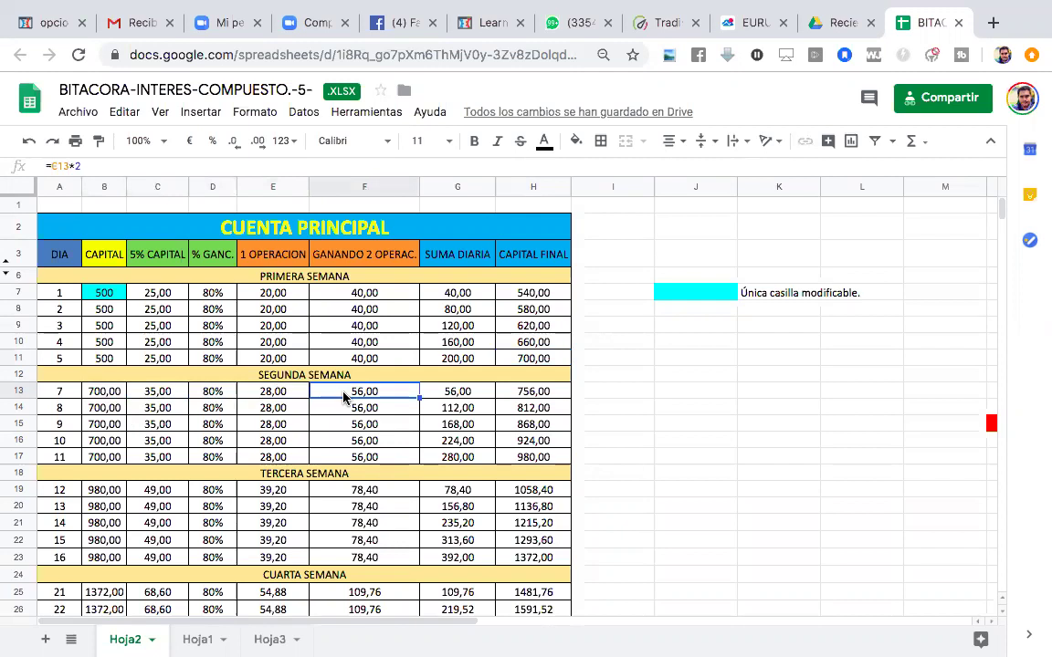
pyautogui.click(450, 399)
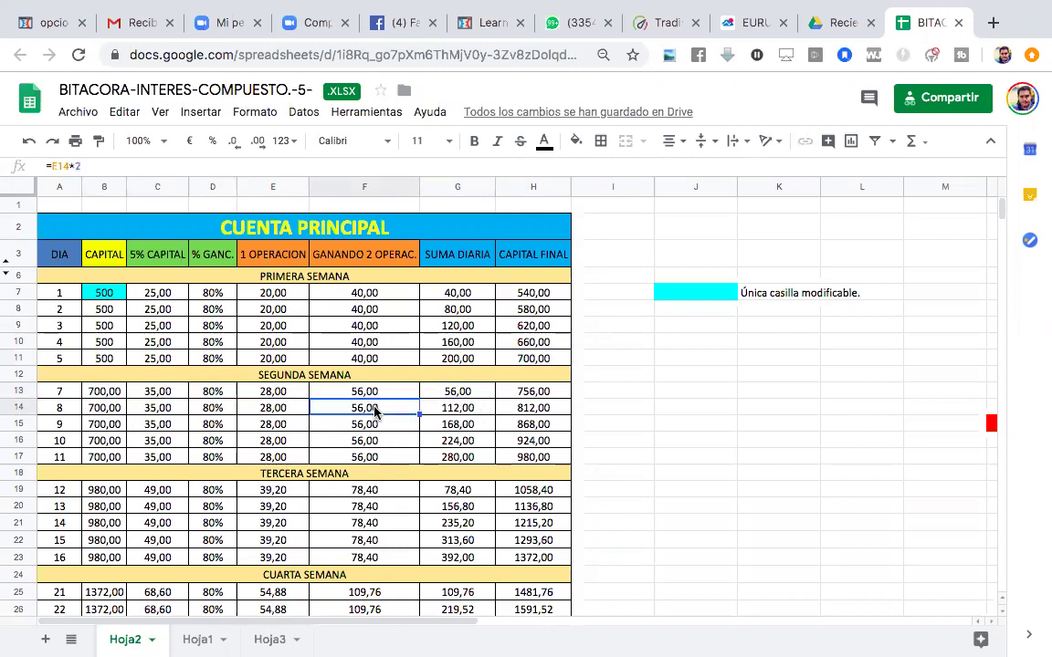
pyautogui.click(451, 413)
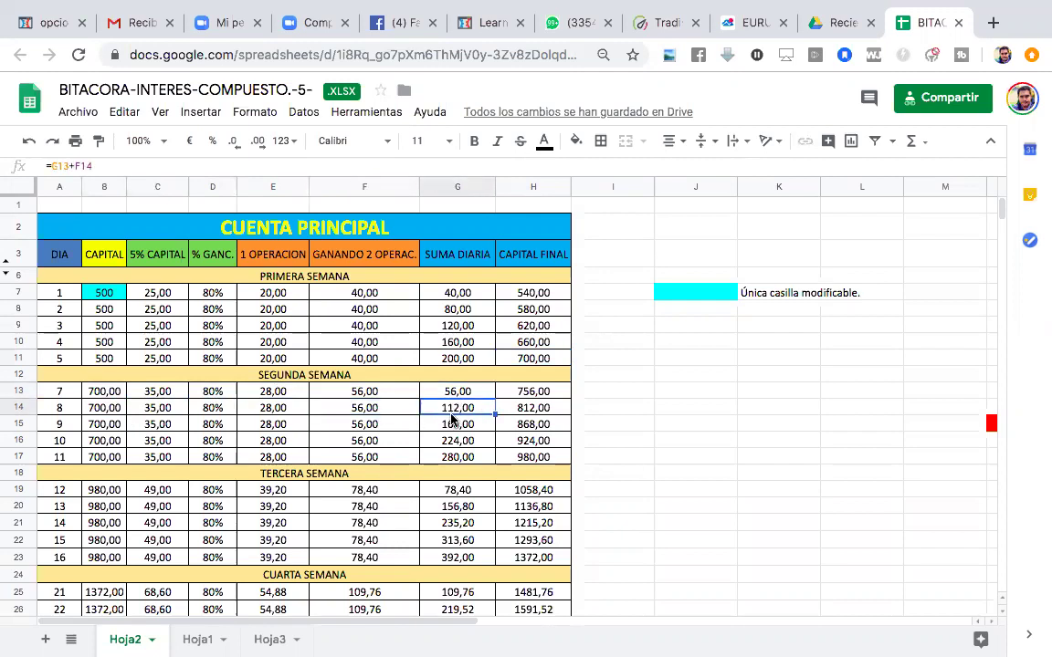
pyautogui.click(364, 426)
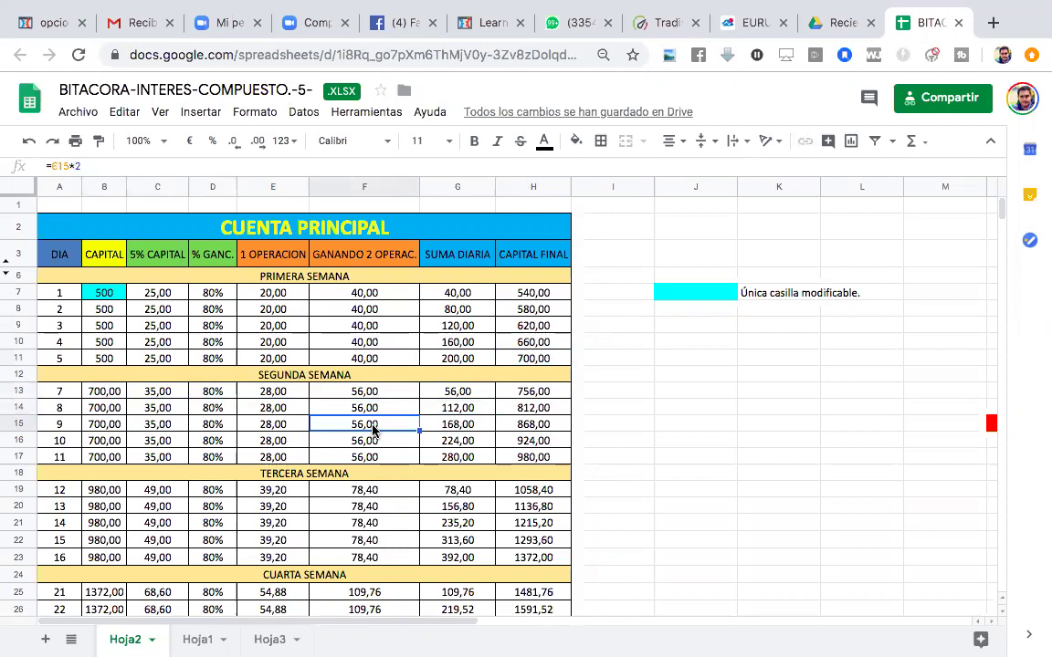
pyautogui.click(451, 429)
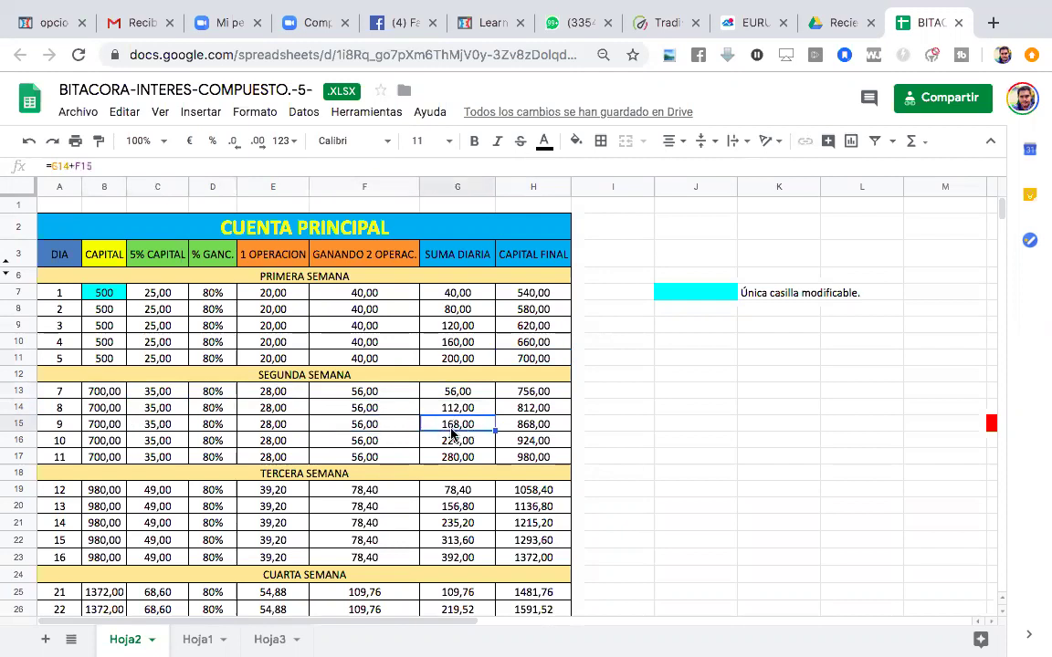
pyautogui.click(371, 460)
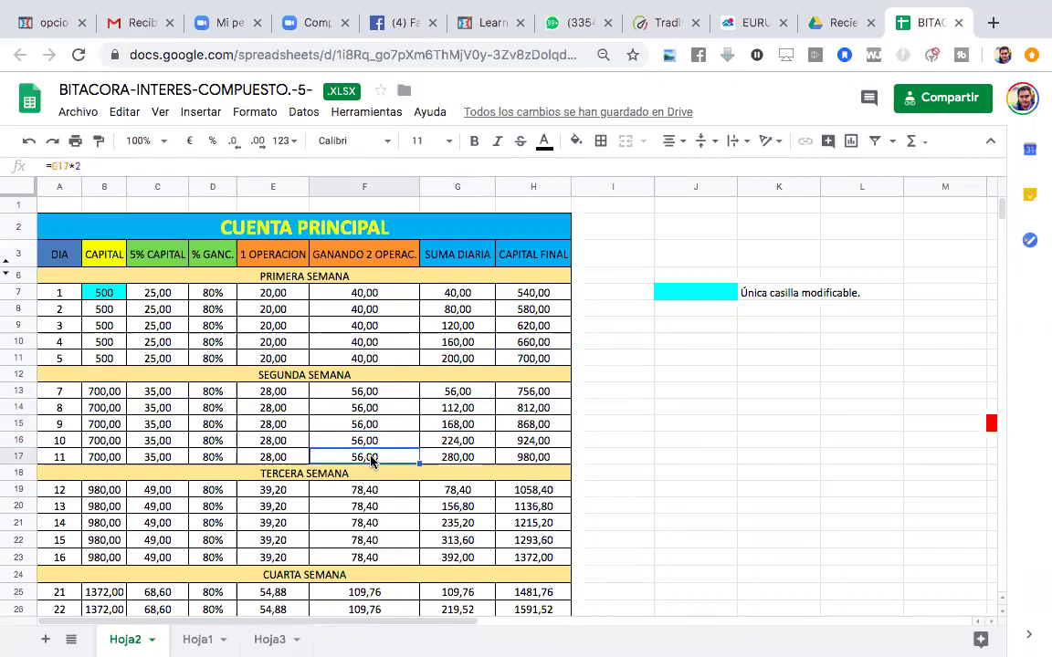
pyautogui.click(462, 461)
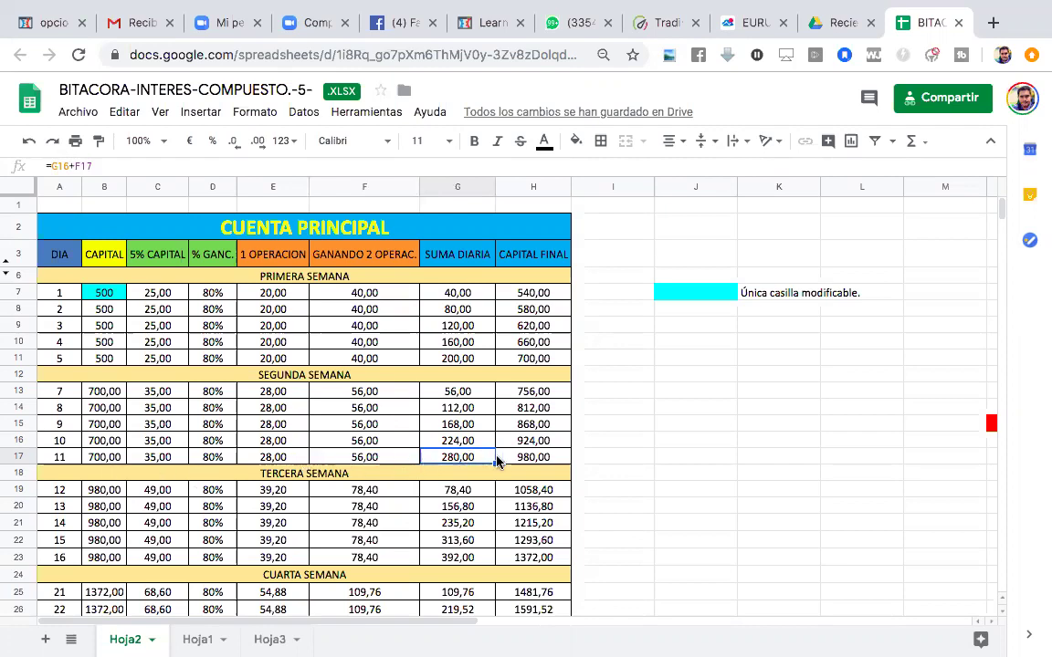
pyautogui.click(521, 463)
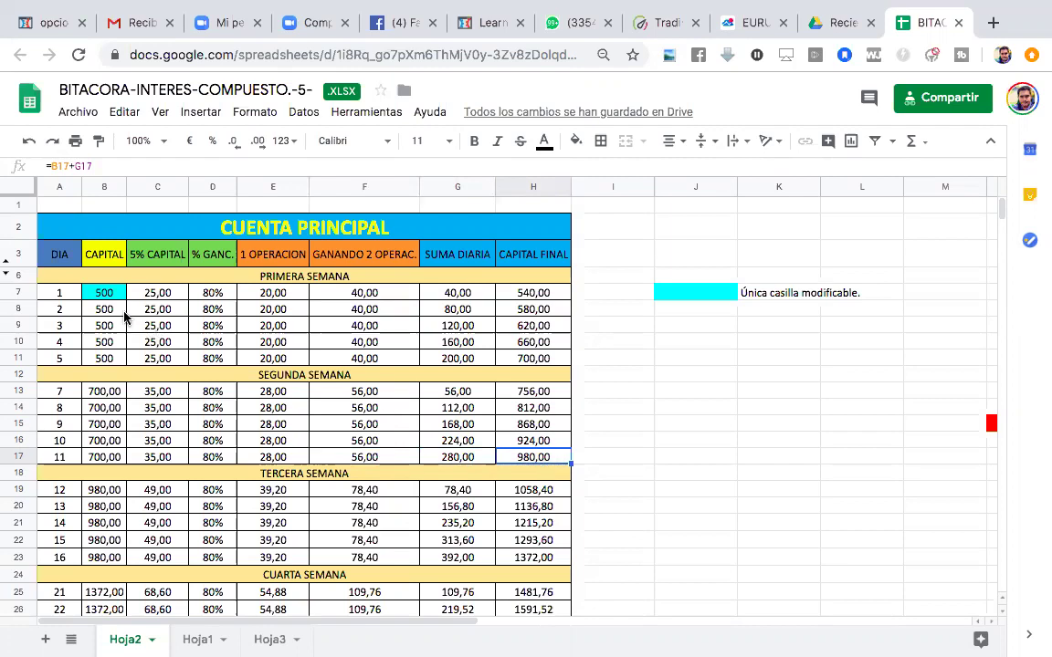
pyautogui.click(111, 298)
pyautogui.click(534, 457)
pyautogui.click(106, 301)
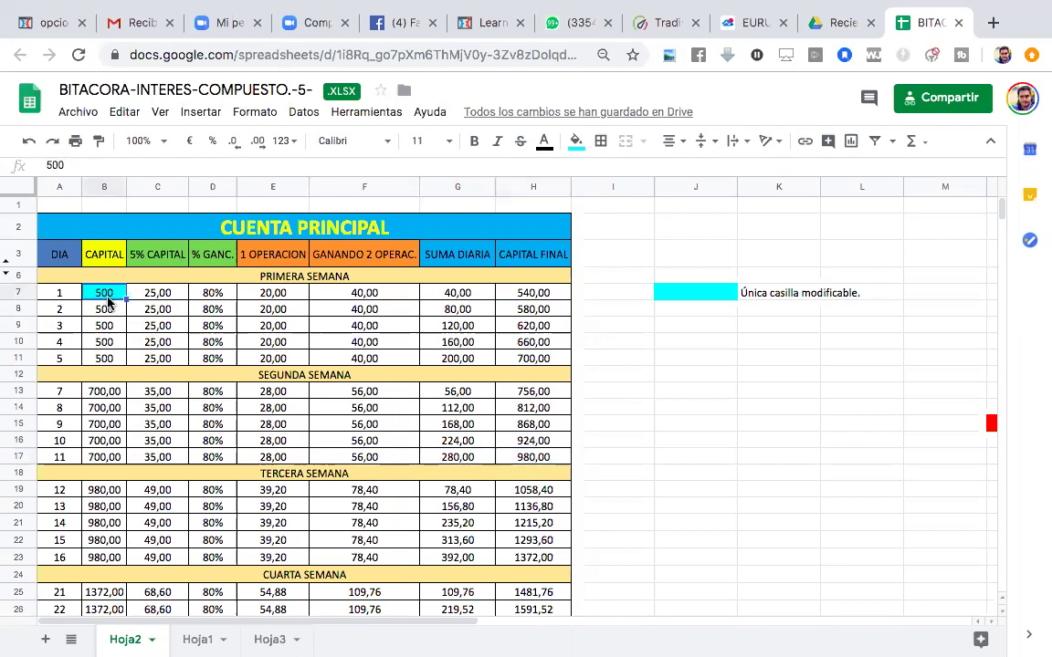
pyautogui.click(512, 459)
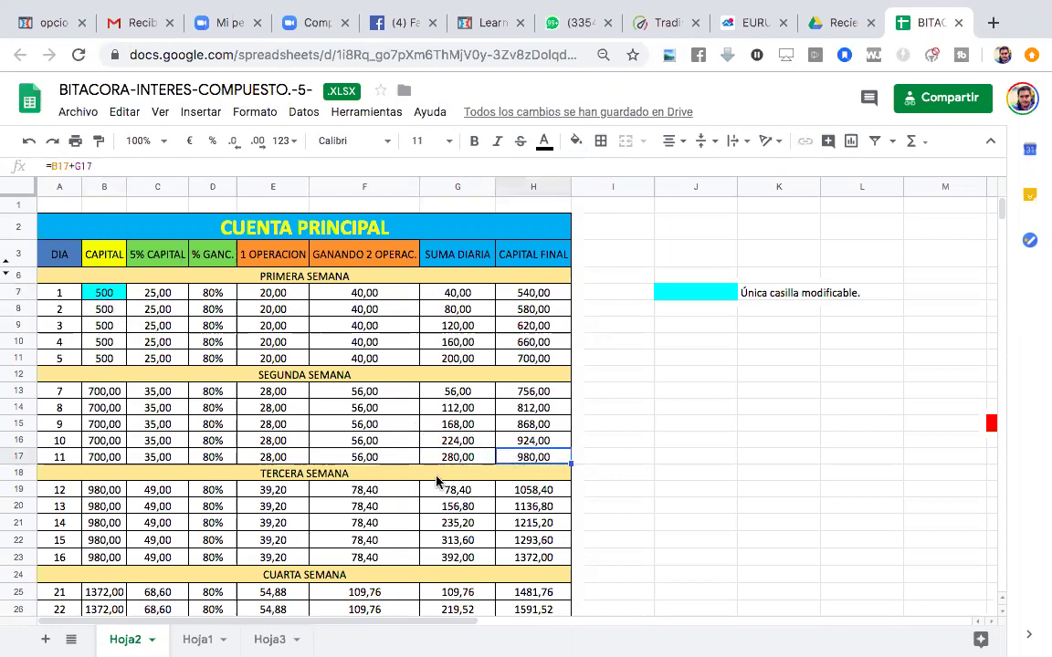
# - Examine the third week's capital, 5% stake, gain percentage, operation gains and daily sums through to the day 16 final capital
pyautogui.scroll(-2, 436, 480)
pyautogui.click(96, 403)
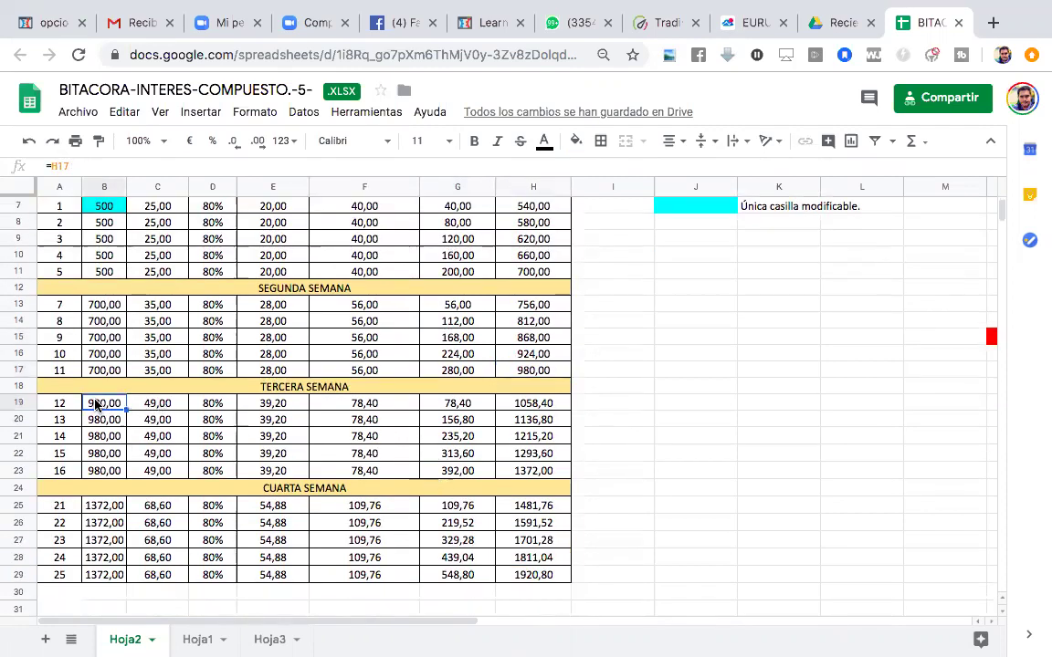
pyautogui.click(144, 410)
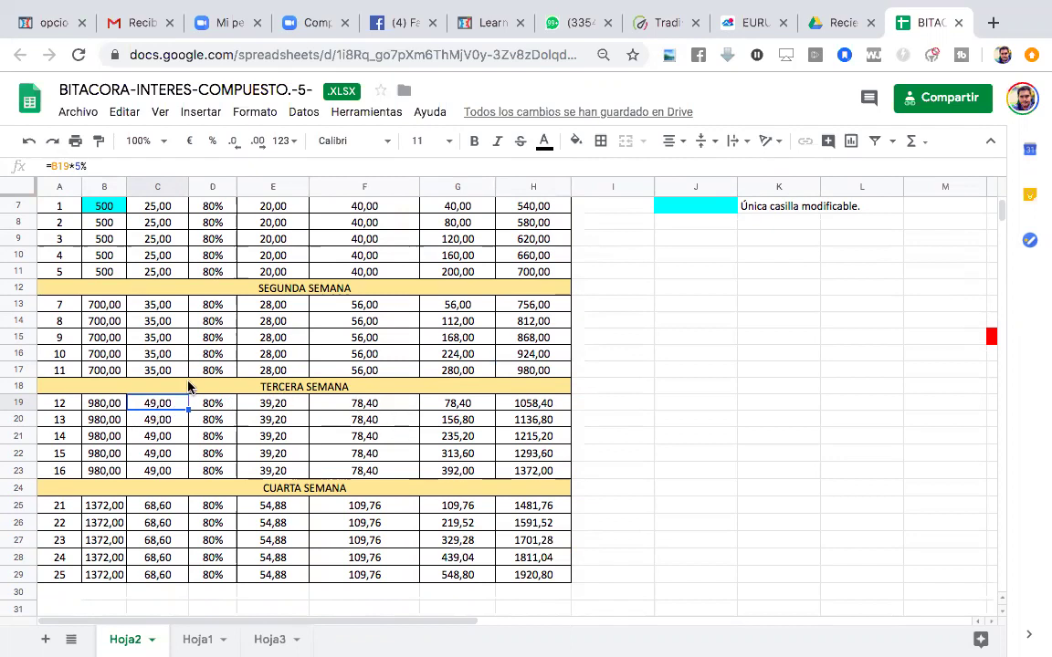
pyautogui.click(207, 404)
pyautogui.click(278, 408)
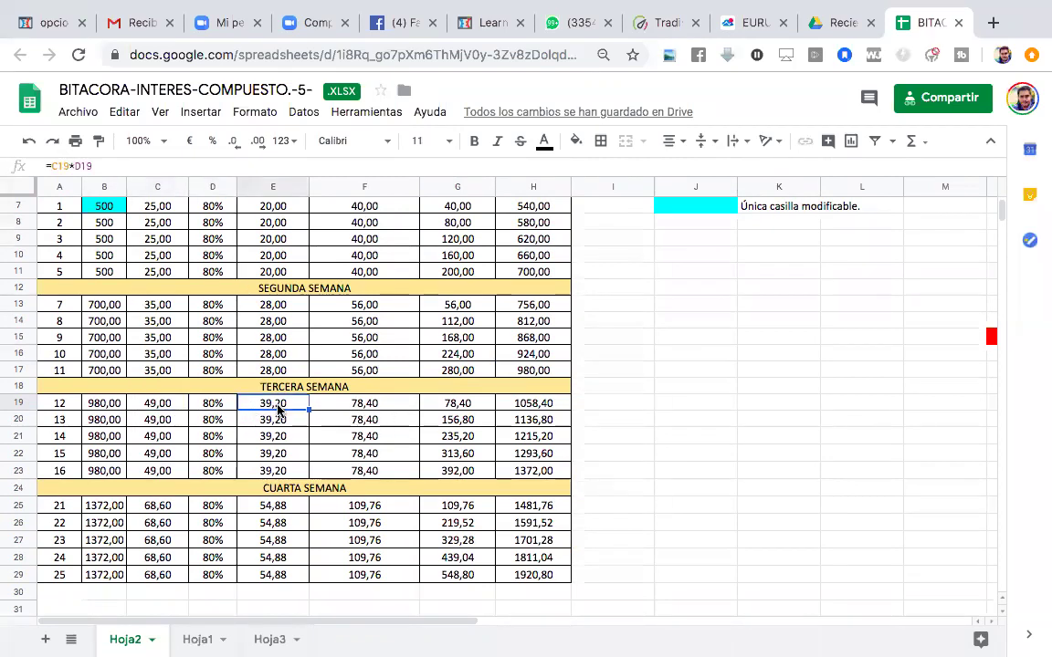
pyautogui.click(357, 406)
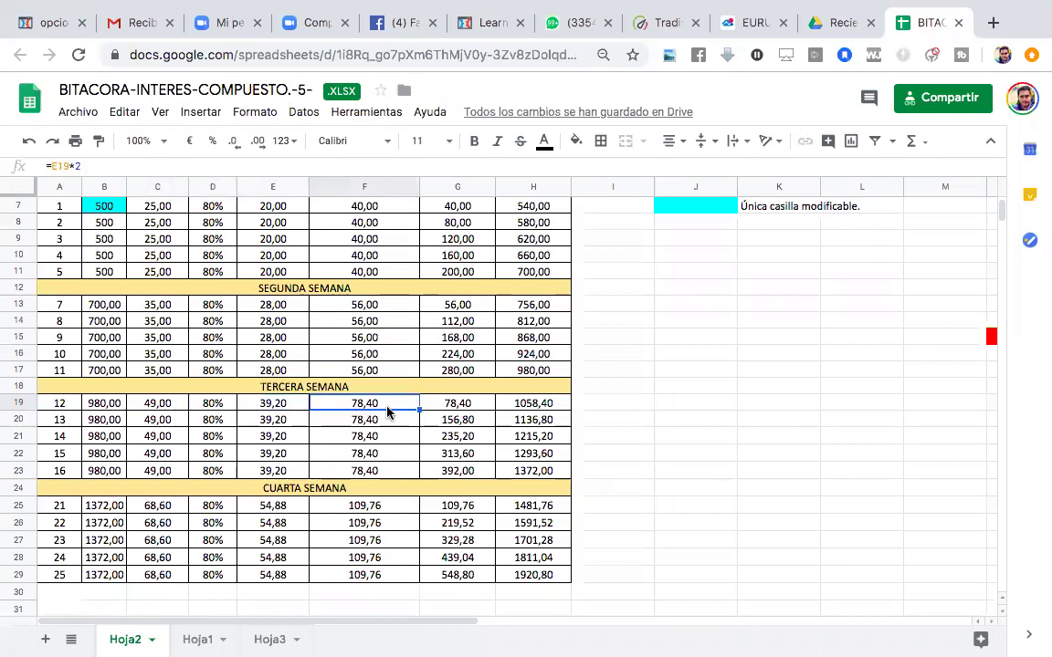
pyautogui.click(459, 410)
pyautogui.press('Down')
pyautogui.press('Down')
pyautogui.press('Down')
pyautogui.press('Down')
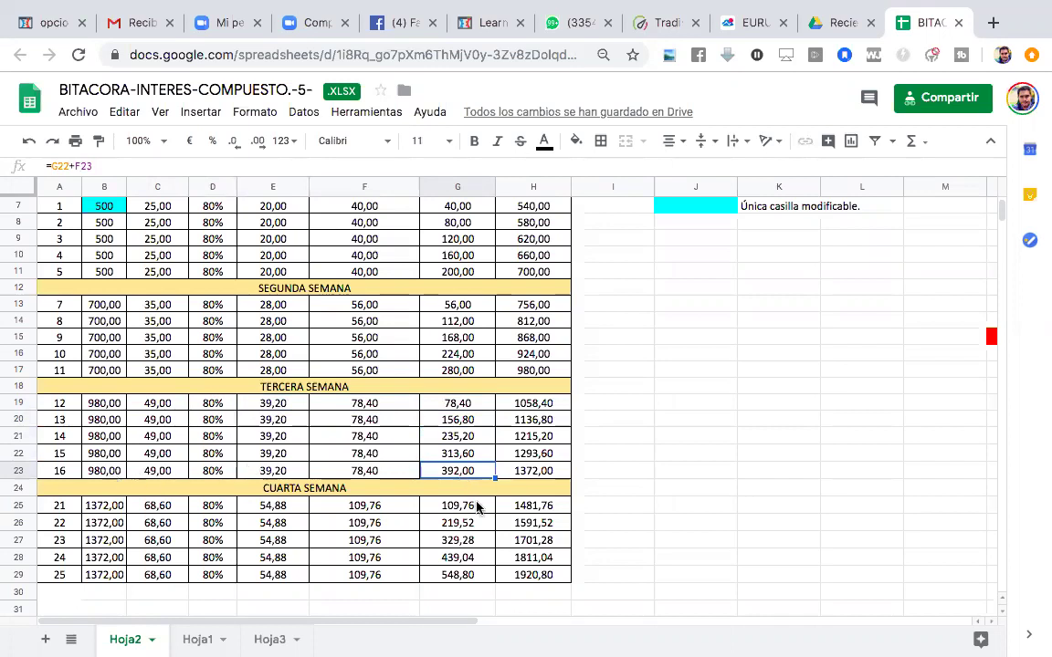
pyautogui.click(535, 471)
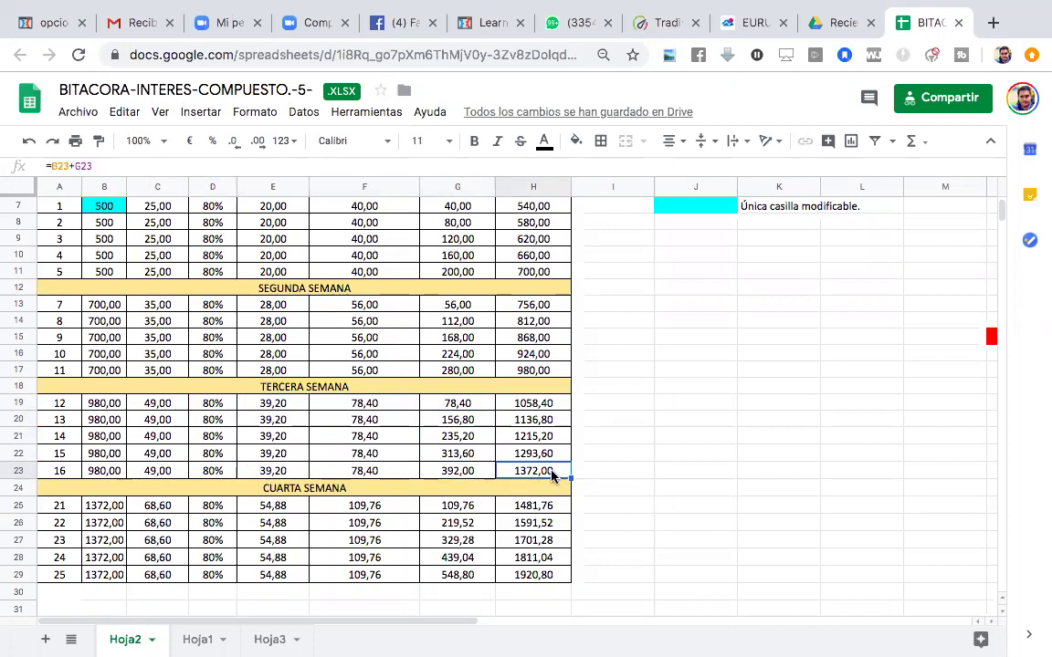
# - Examine the fourth week's capital, 5% stake, gains and daily sum, and compare its starting capital with the day 25 final capital
pyautogui.click(94, 511)
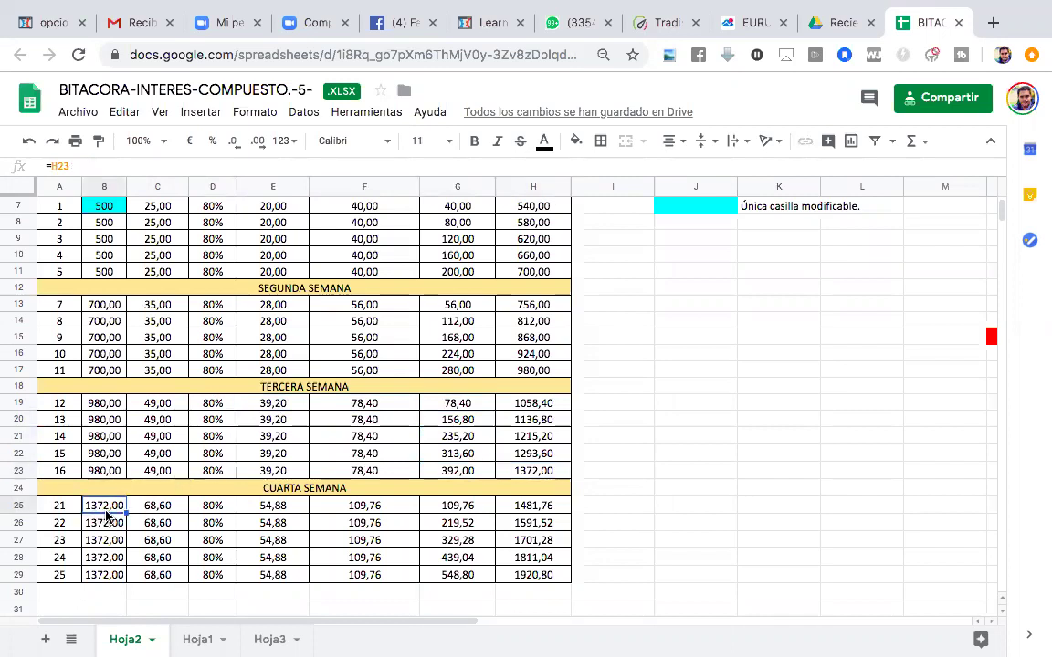
pyautogui.click(155, 508)
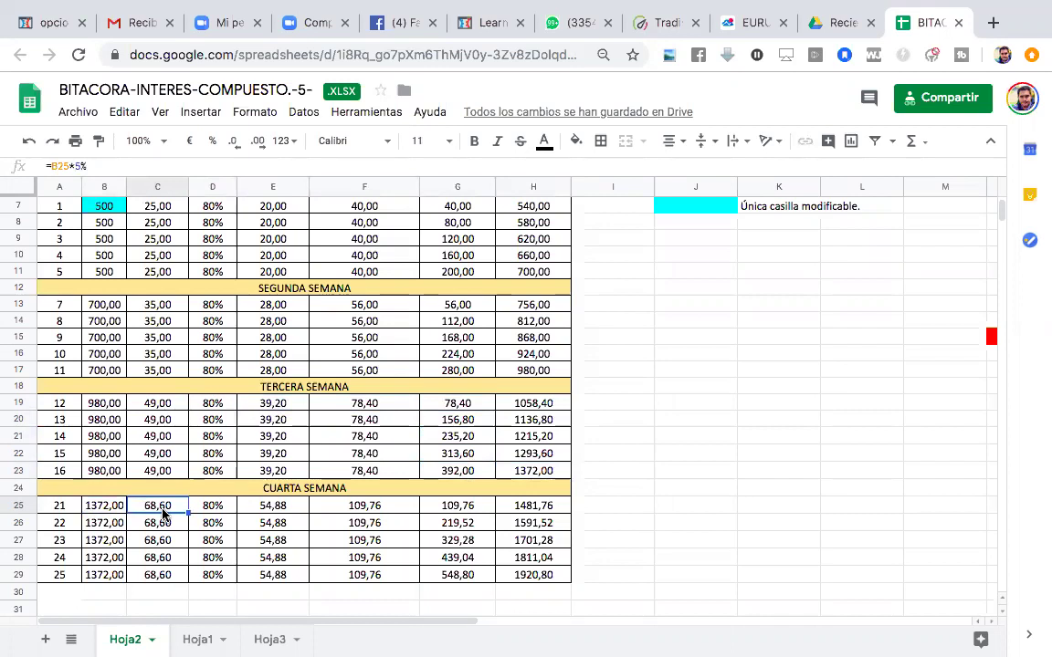
pyautogui.click(206, 507)
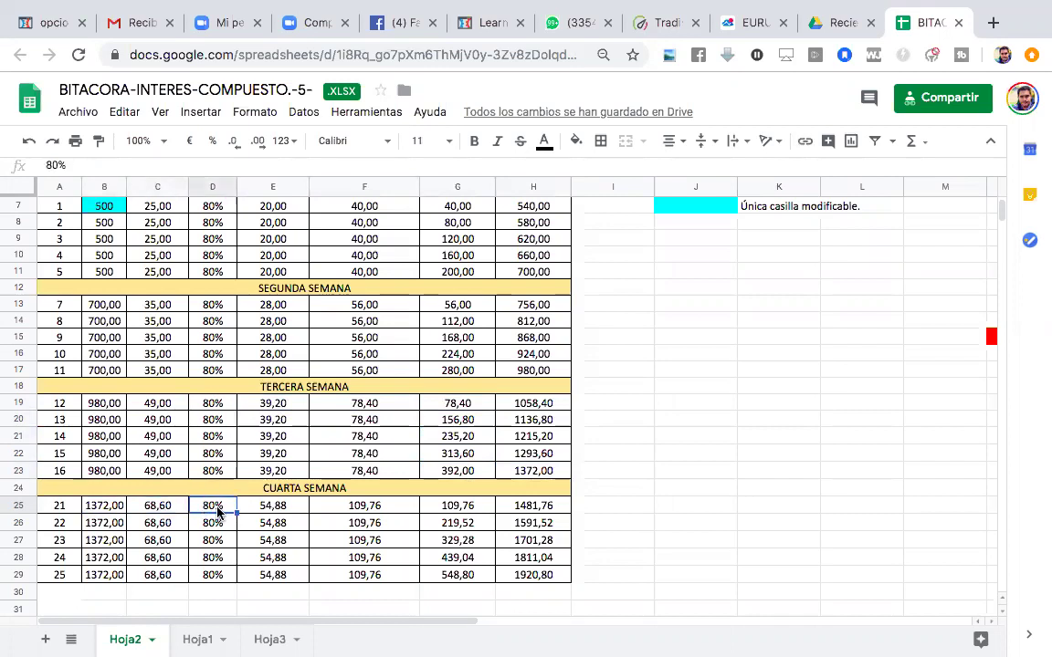
pyautogui.click(279, 511)
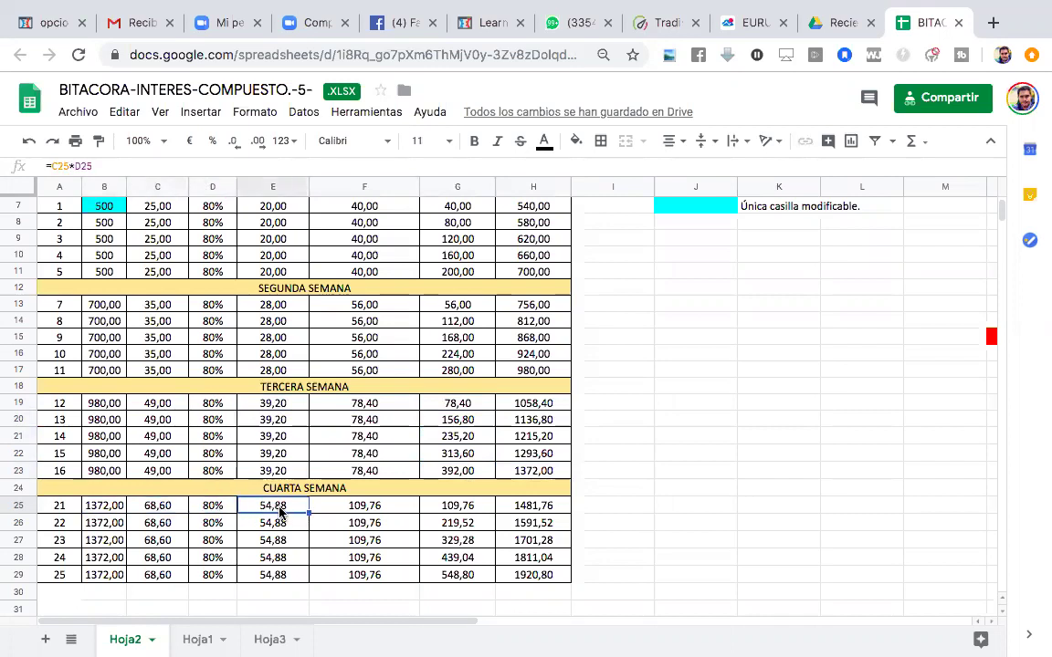
pyautogui.click(365, 510)
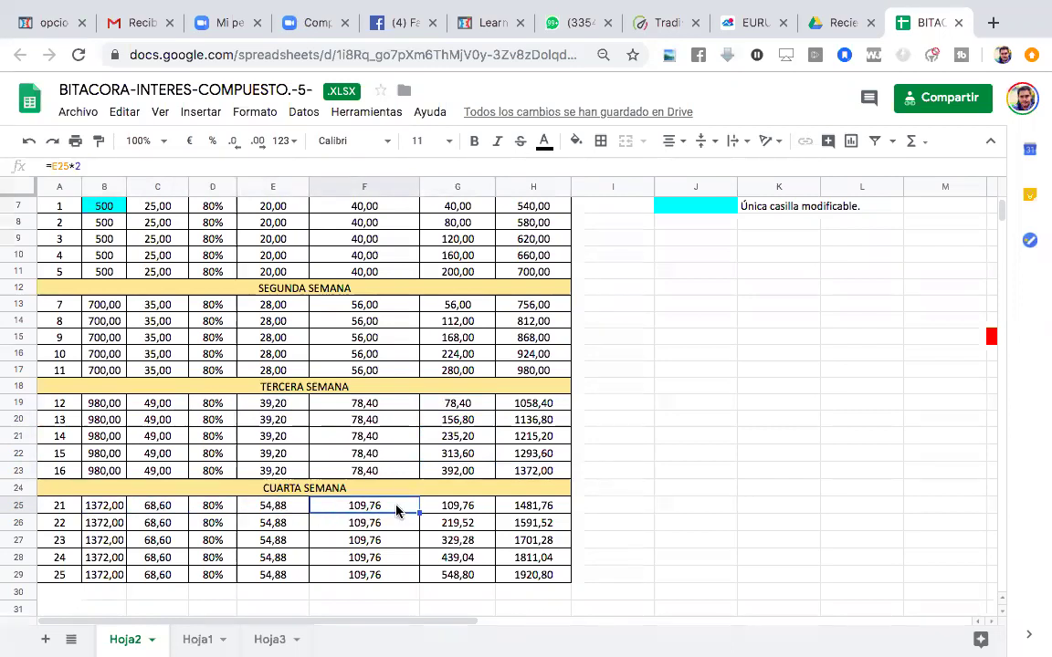
pyautogui.click(461, 577)
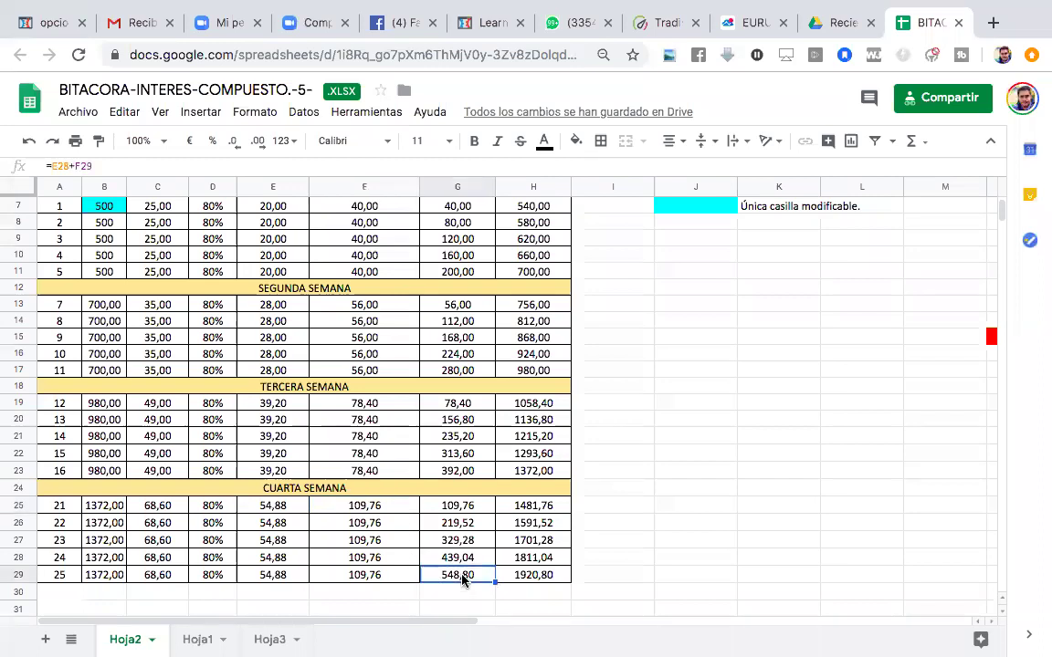
pyautogui.click(97, 511)
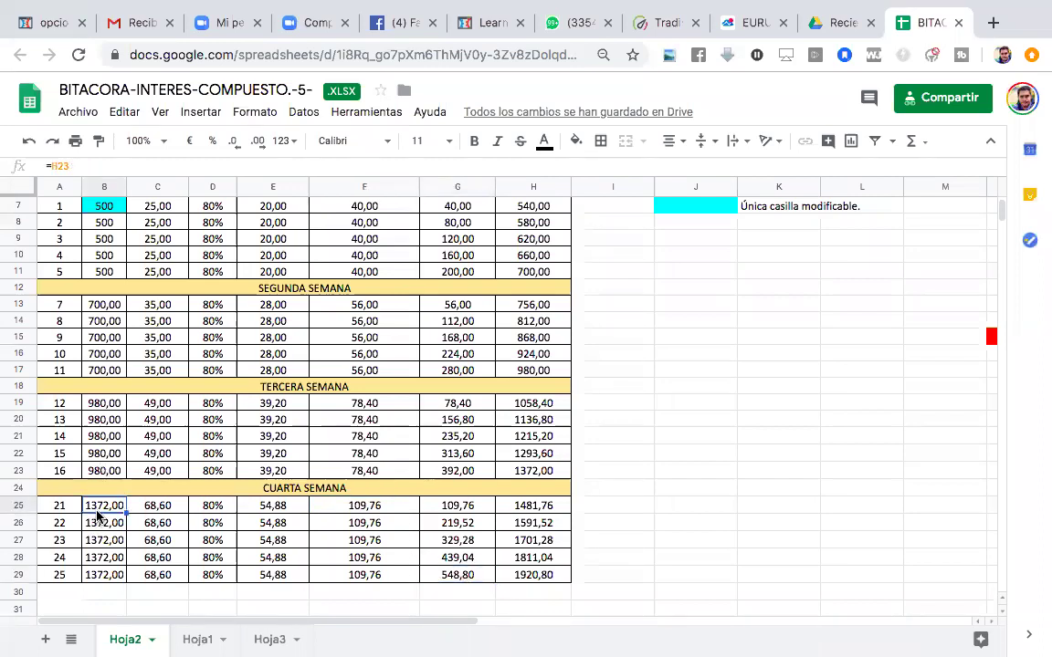
pyautogui.click(523, 580)
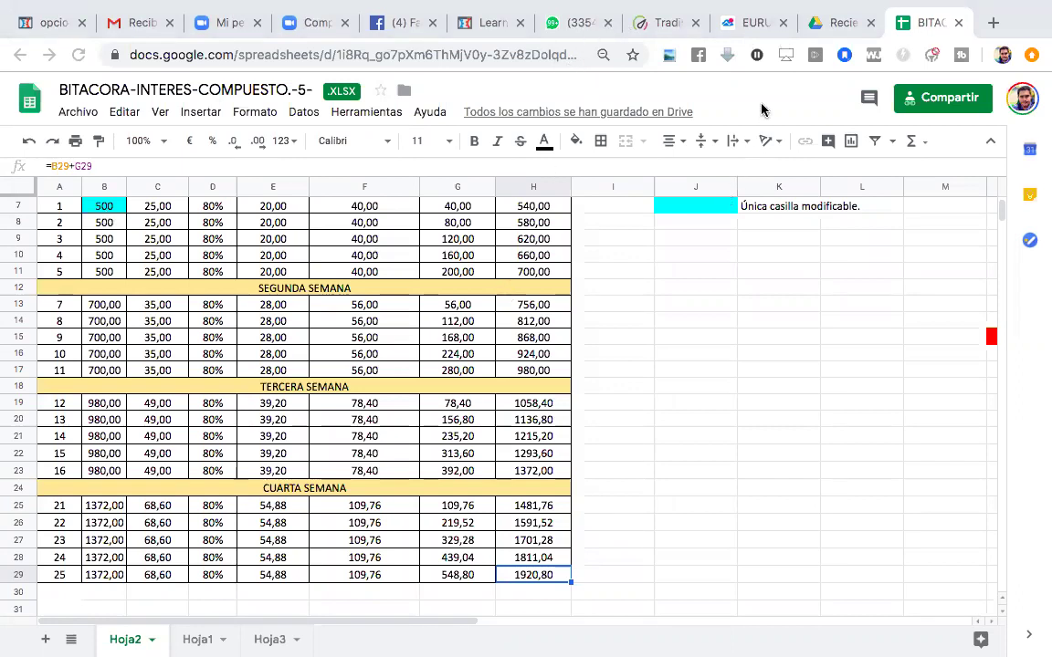
# - Open the clases en vivo binarias spreadsheet from Google Drive's recent files and look through the weekly class schedule
pyautogui.click(843, 28)
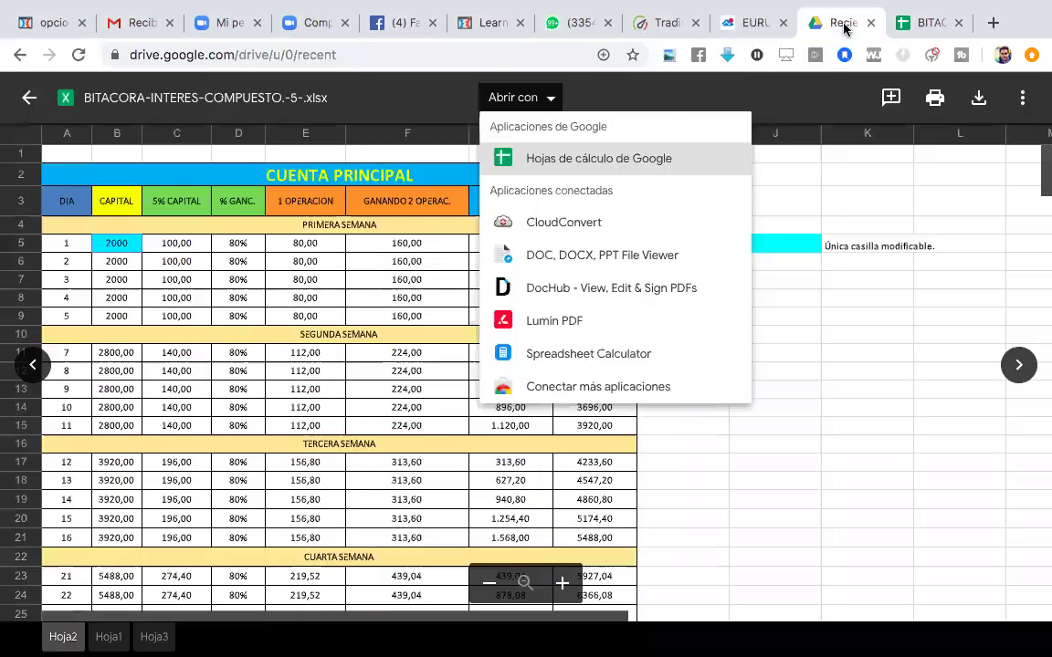
pyautogui.click(29, 97)
pyautogui.click(29, 98)
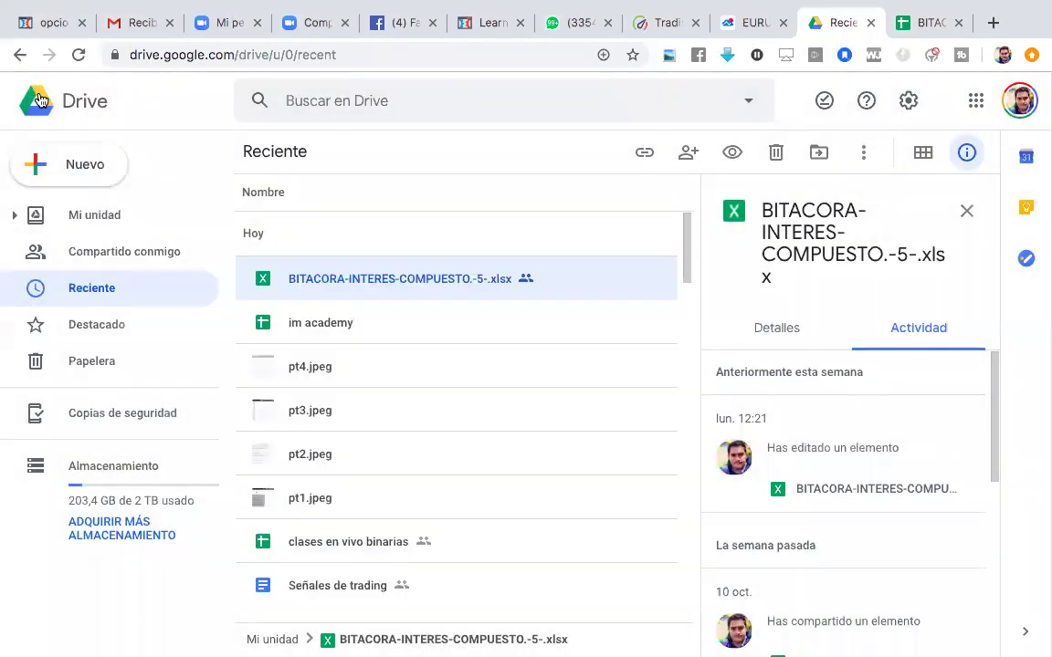
pyautogui.click(340, 535)
pyautogui.doubleClick(339, 535)
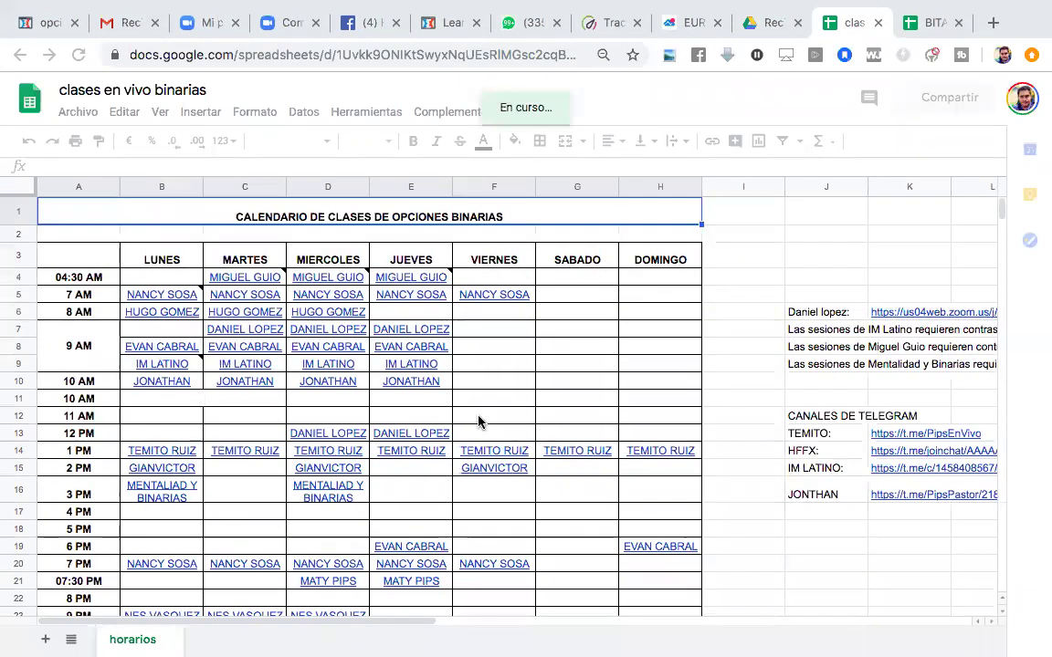
pyautogui.scroll(-1, 479, 421)
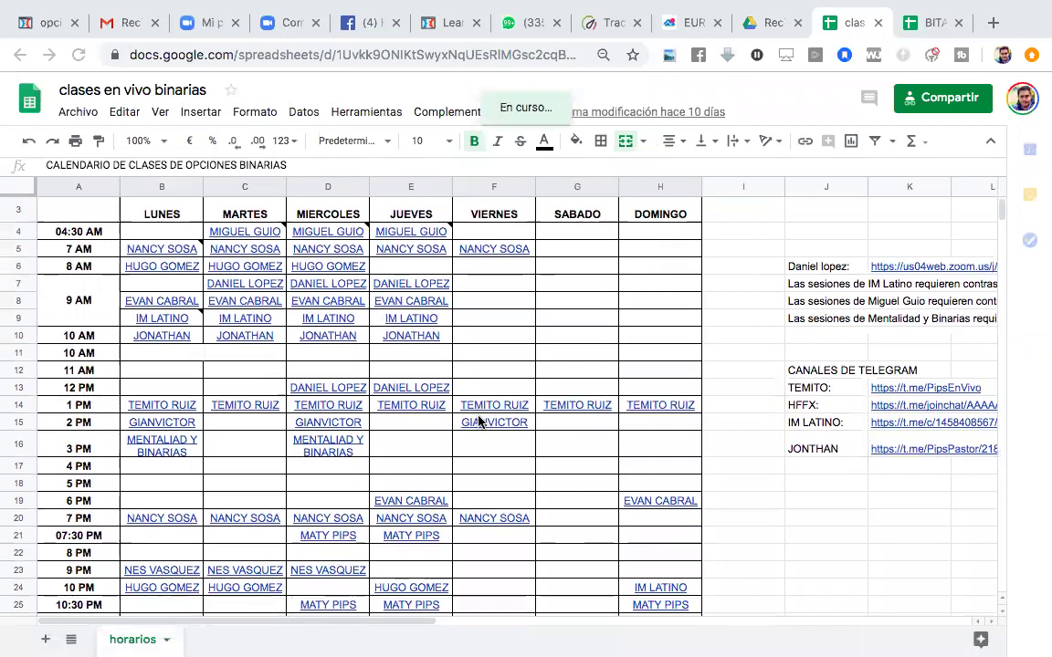
pyautogui.scroll(-2, 479, 422)
pyautogui.scroll(3, 479, 422)
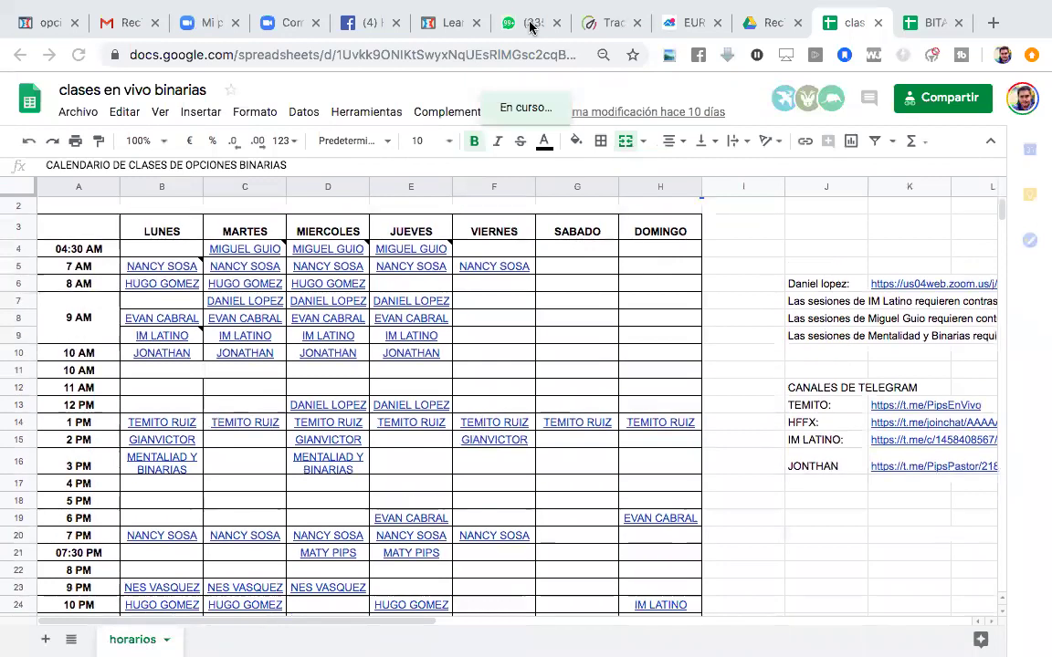
# - Switch to the RaceOption trading platform, filter the trades list to Open and set the option time to 3min
pyautogui.click(608, 29)
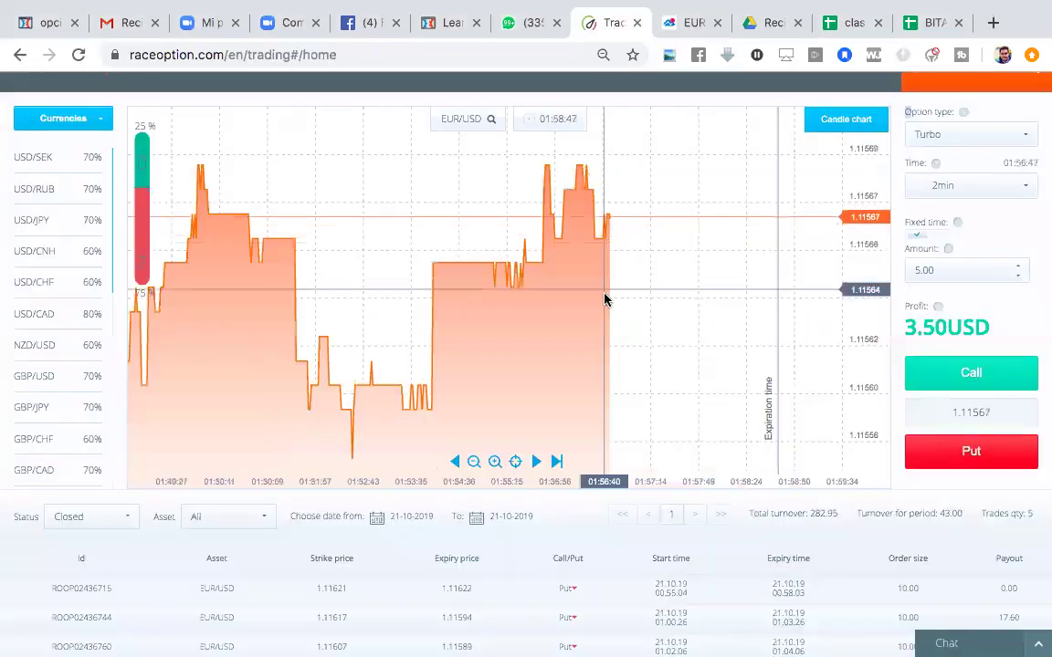
pyautogui.click(111, 517)
pyautogui.click(93, 544)
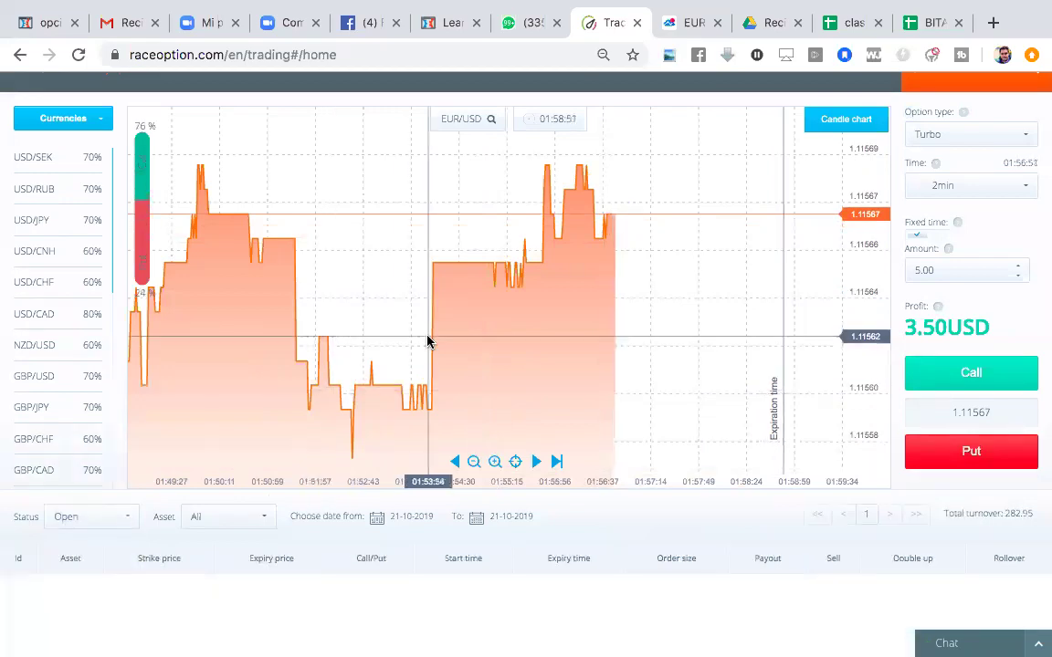
pyautogui.scroll(-1, 427, 342)
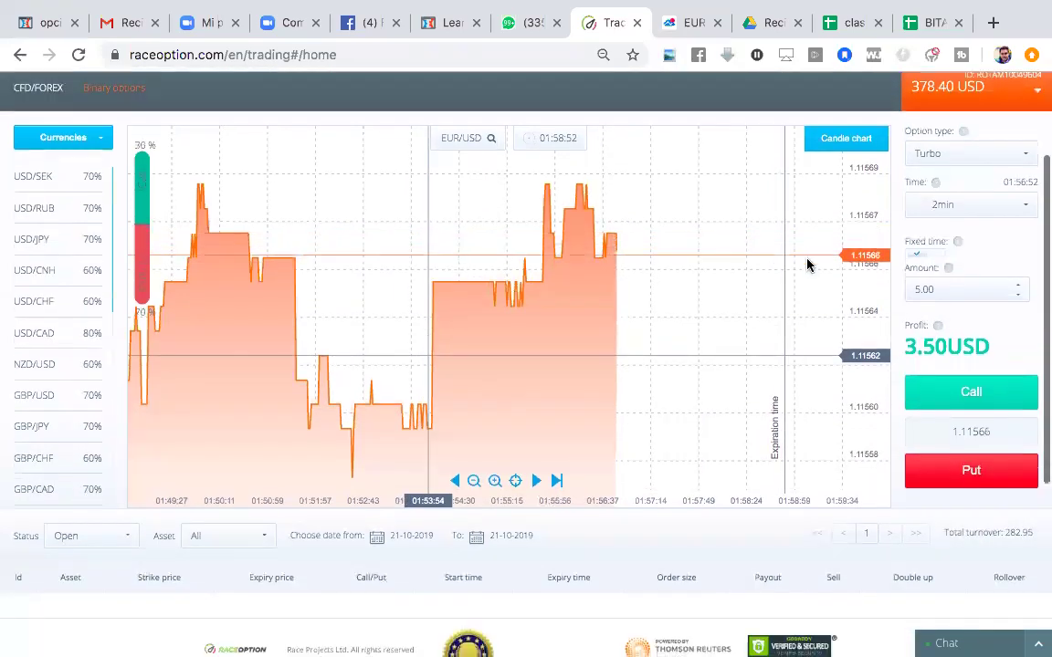
pyautogui.click(946, 206)
pyautogui.click(928, 254)
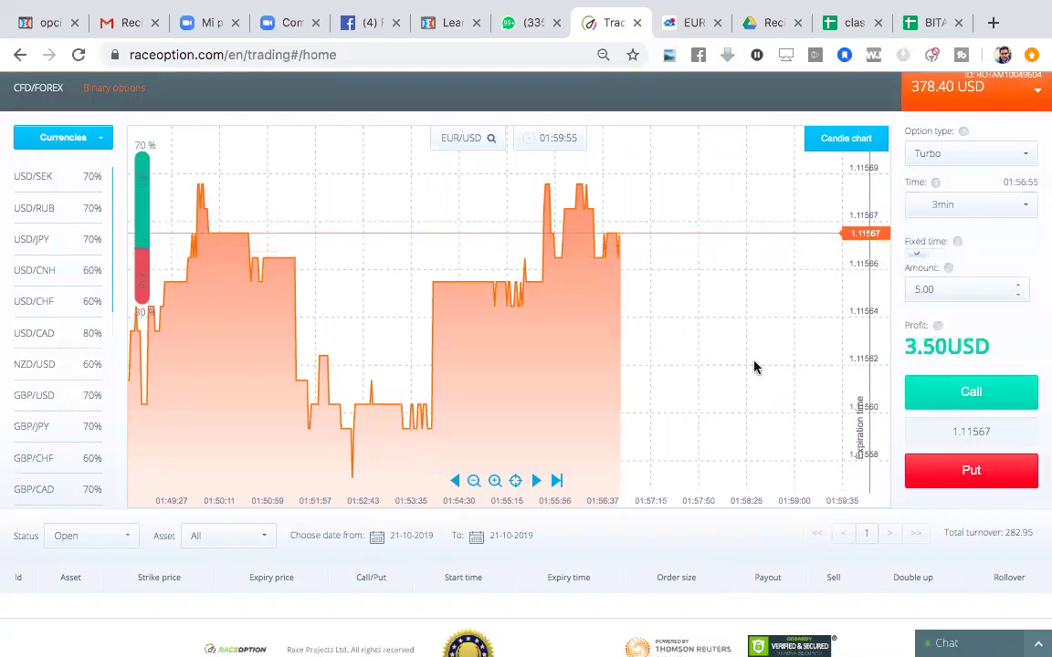
# - Switch to the EURUSD chart in TradingView and dismiss its alert notifications
pyautogui.click(687, 24)
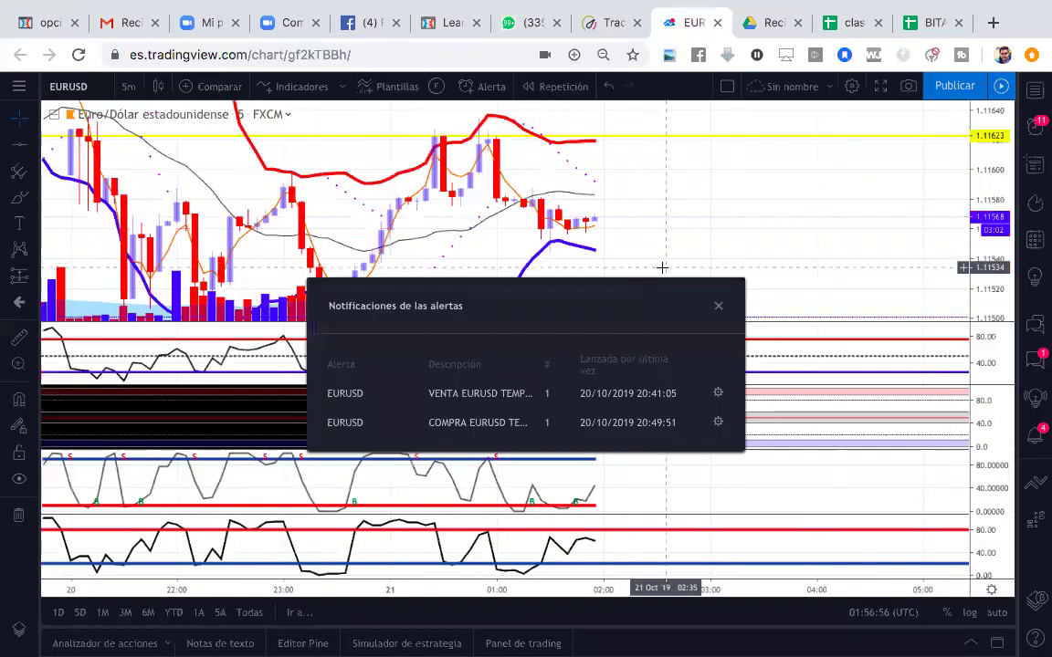
pyautogui.click(719, 306)
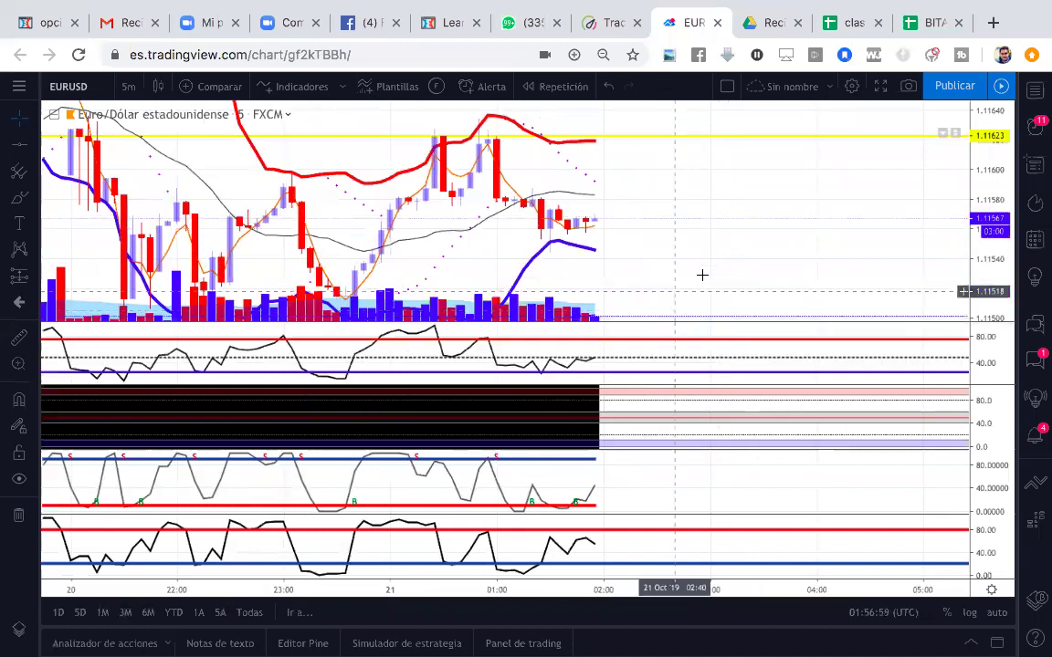
pyautogui.hscroll(-3, 702, 274)
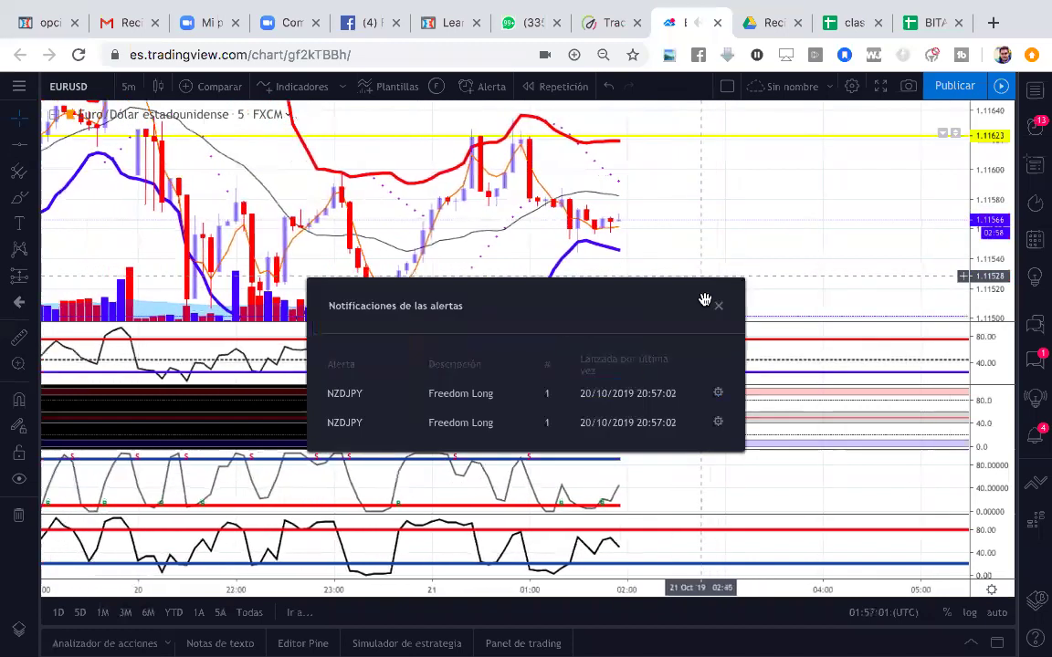
pyautogui.click(720, 307)
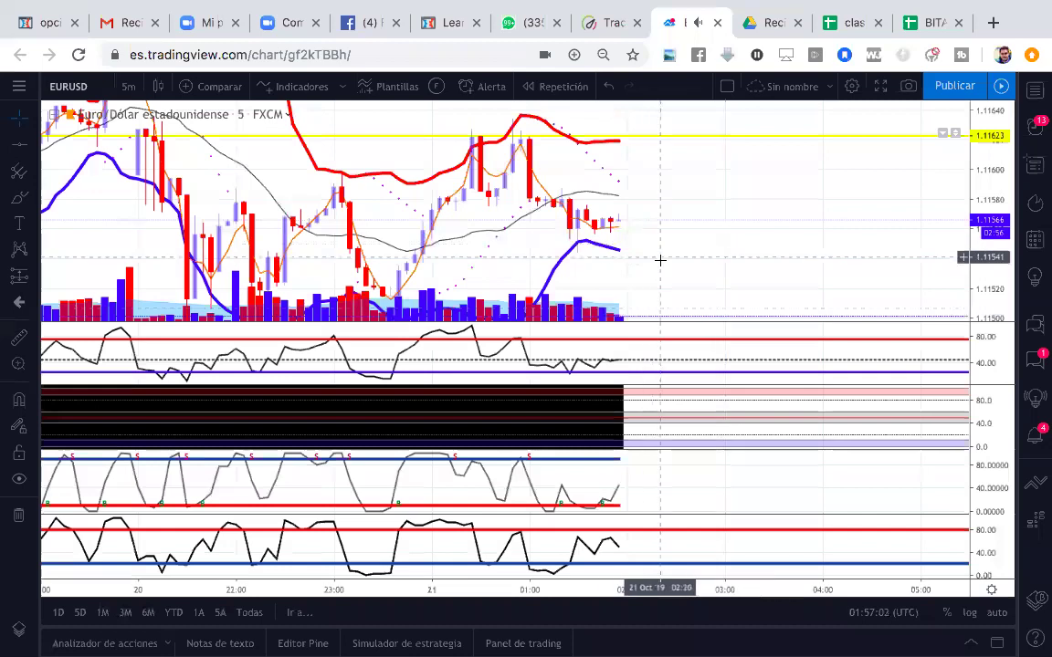
# - Rescale the EURUSD chart to show a wider price range and accept the 3-minute EURUSD buy alert
pyautogui.hscroll(-3, 662, 258)
pyautogui.moveTo(976, 206); pyautogui.dragTo(975, 254)
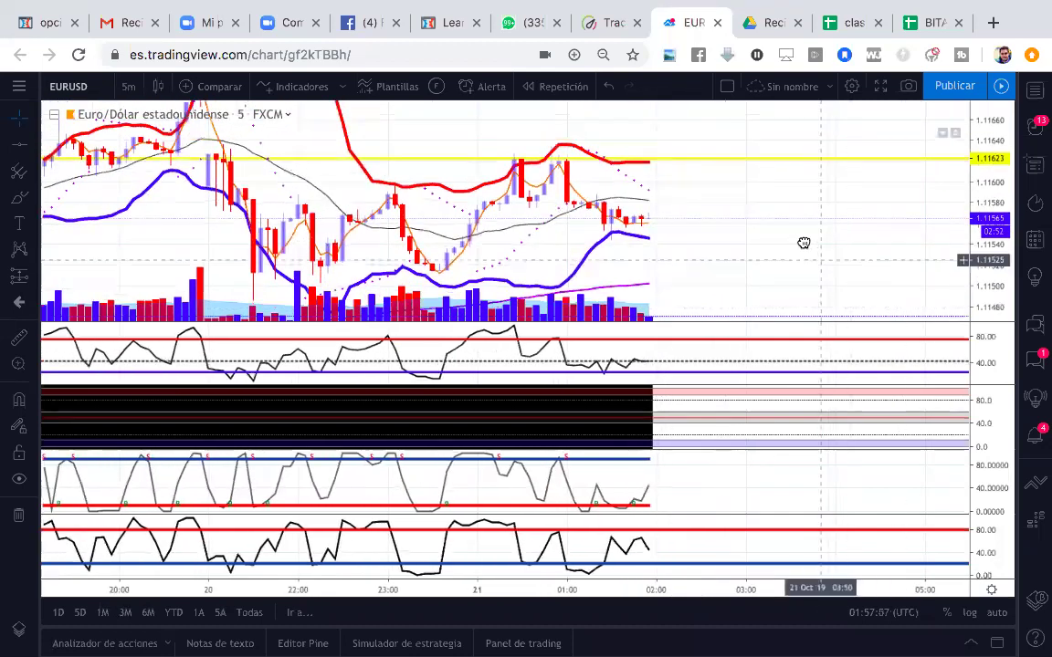
pyautogui.hscroll(2, 802, 242)
pyautogui.moveTo(985, 262); pyautogui.dragTo(985, 233)
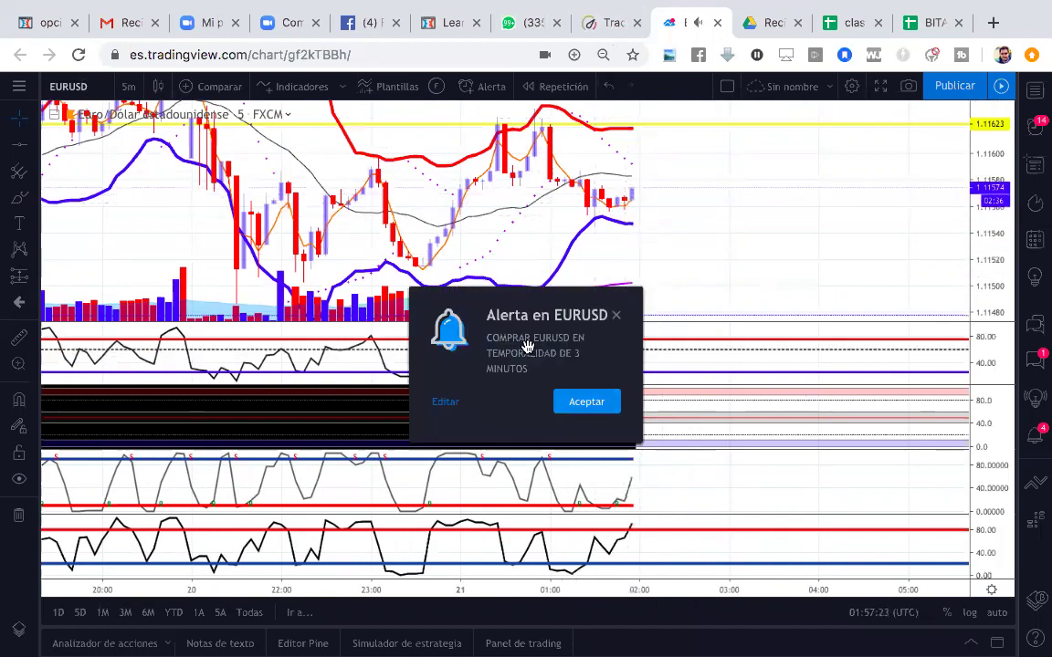
pyautogui.click(576, 402)
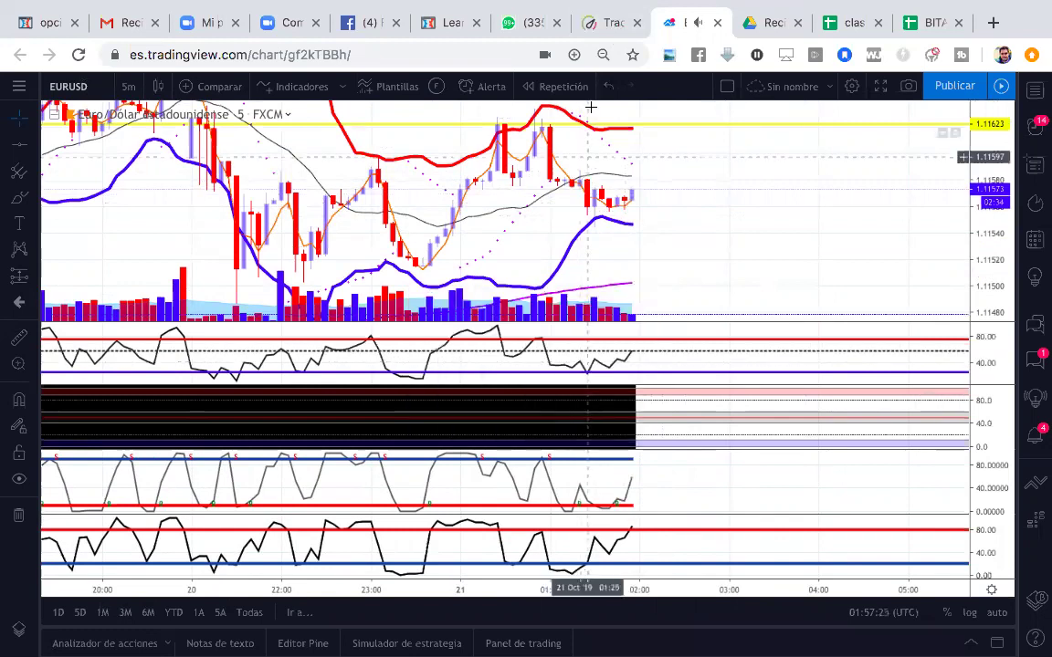
# - Review the currency pair payout percentages on RaceOption and return to the EURUSD chart in TradingView
pyautogui.click(607, 23)
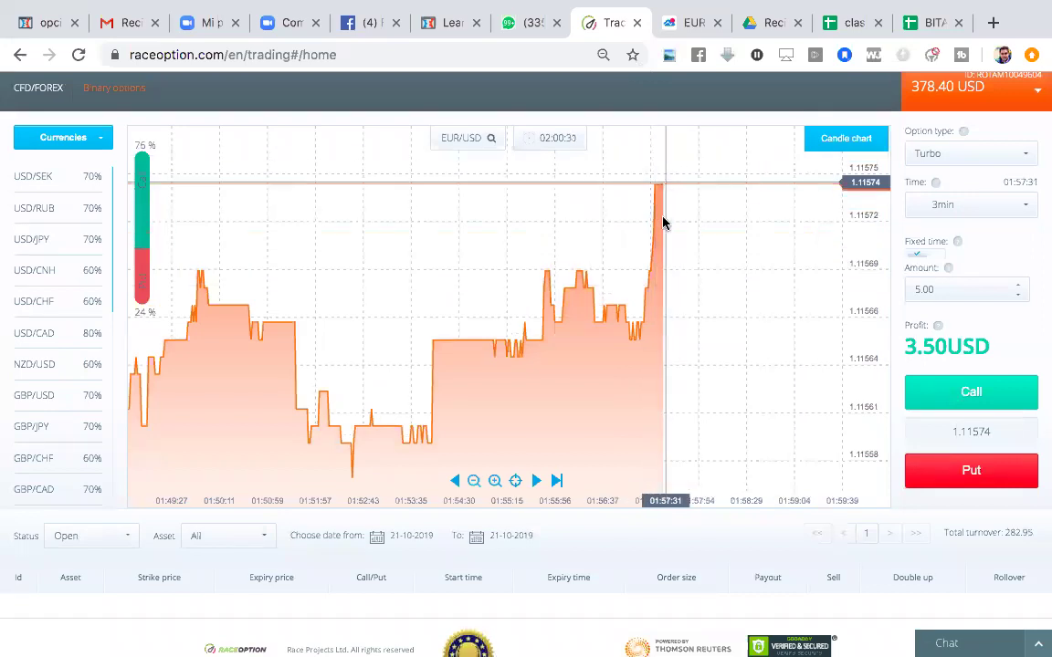
pyautogui.scroll(-3, 741, 297)
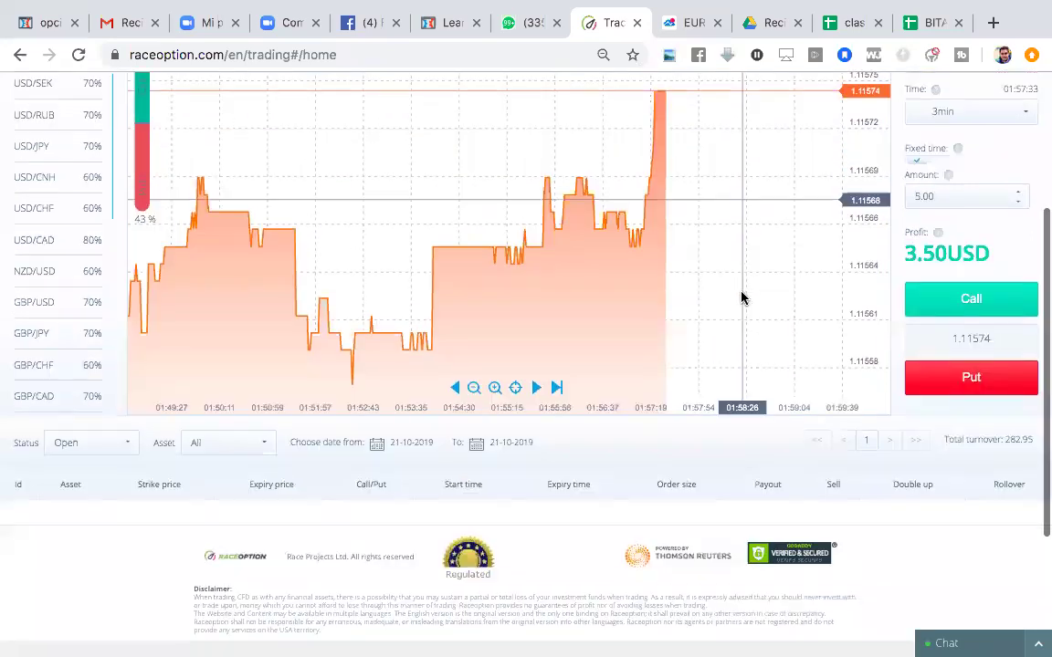
pyautogui.scroll(3, 361, 265)
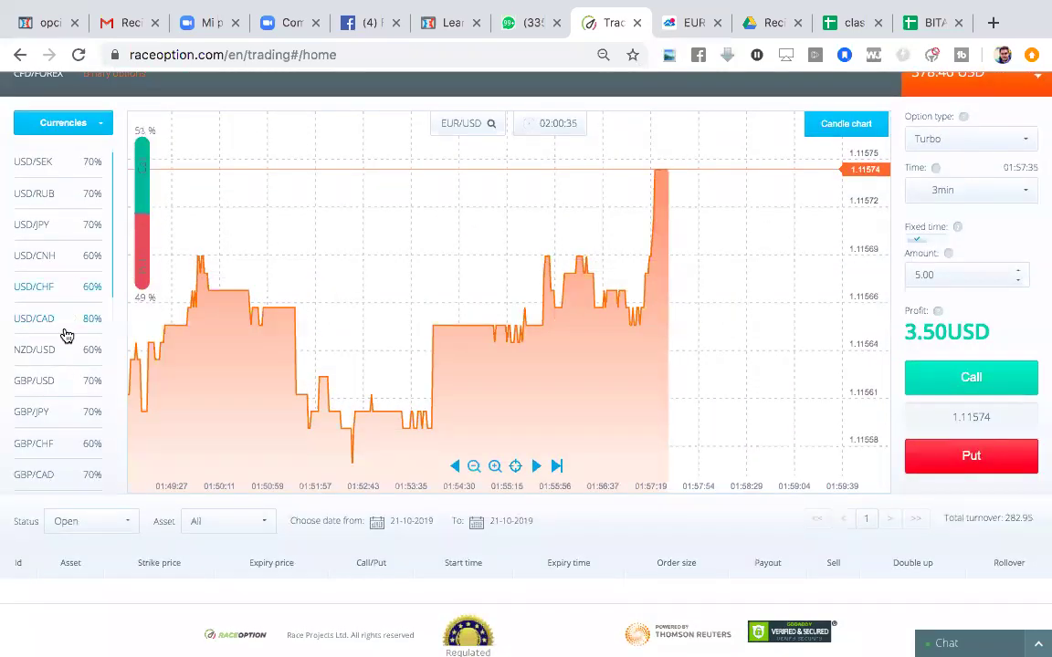
pyautogui.scroll(-3, 52, 383)
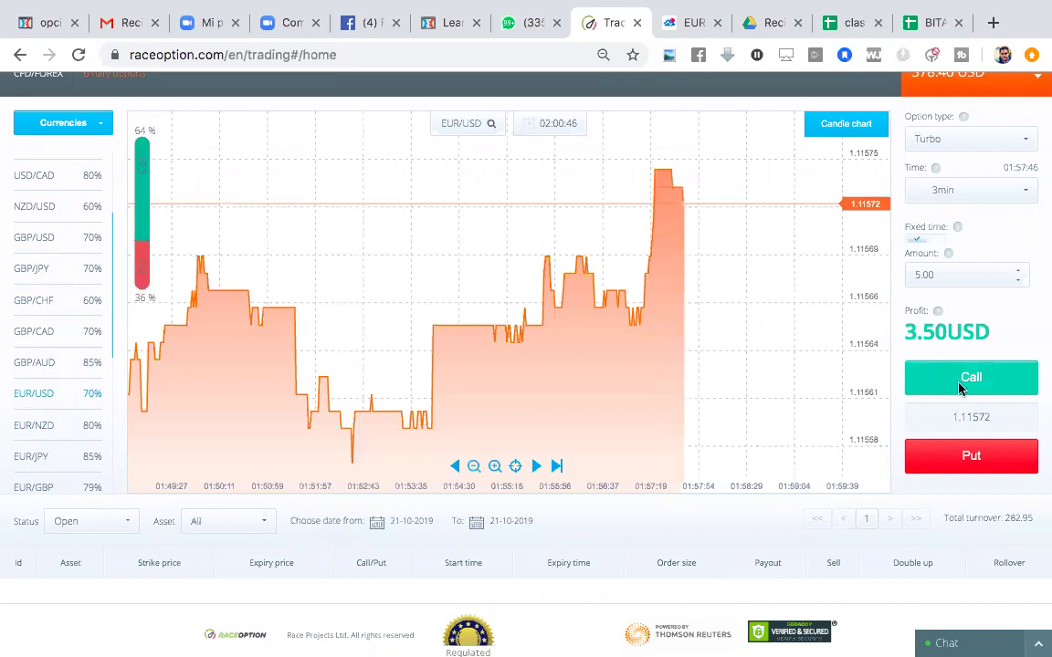
pyautogui.click(681, 25)
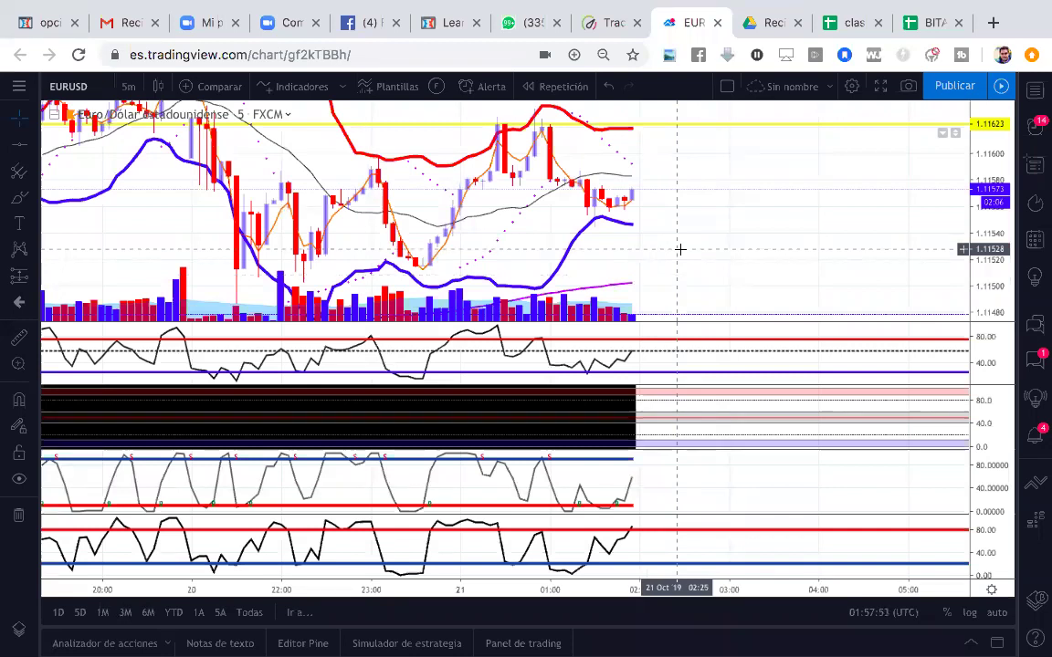
# - Check the EUR/USD chart on RaceOption, switch to the compound-interest log and select the day 1 5% capital cell
pyautogui.click(606, 28)
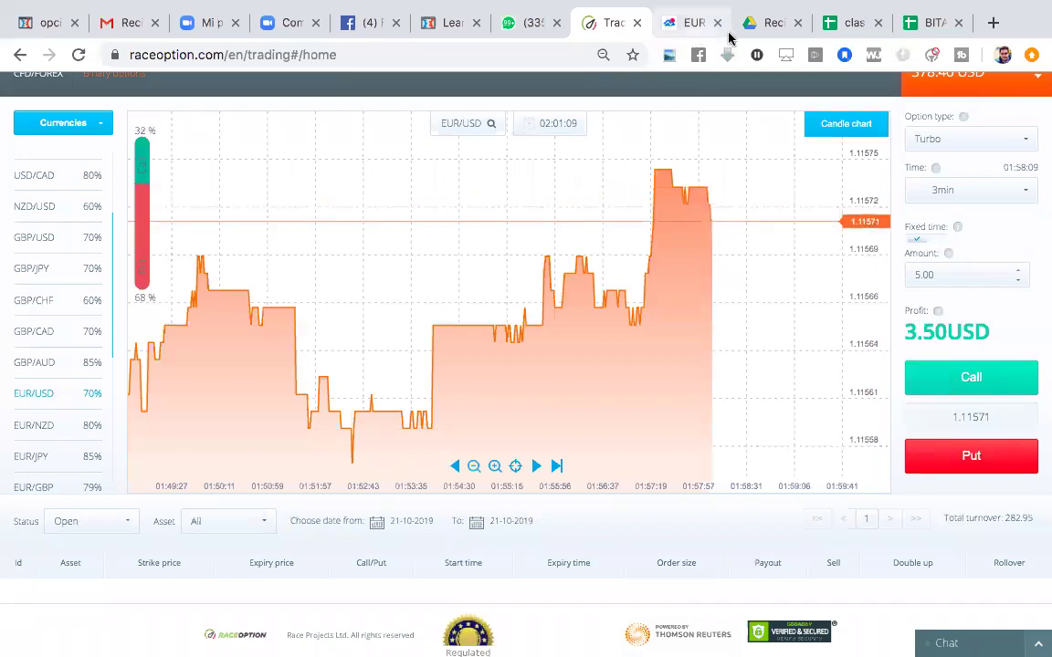
pyautogui.click(941, 30)
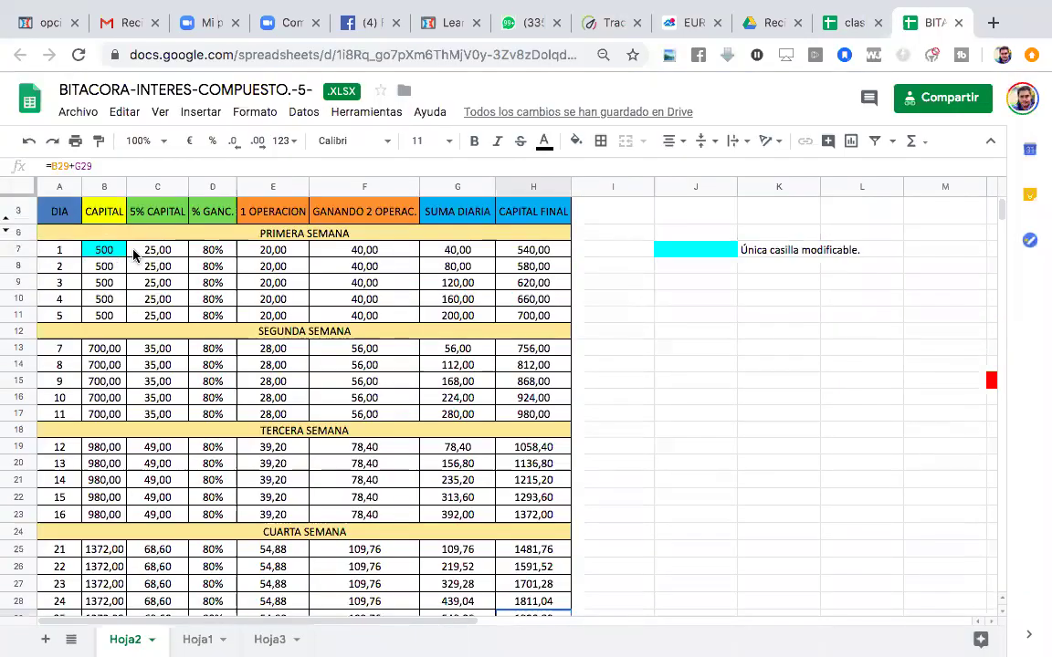
pyautogui.click(158, 252)
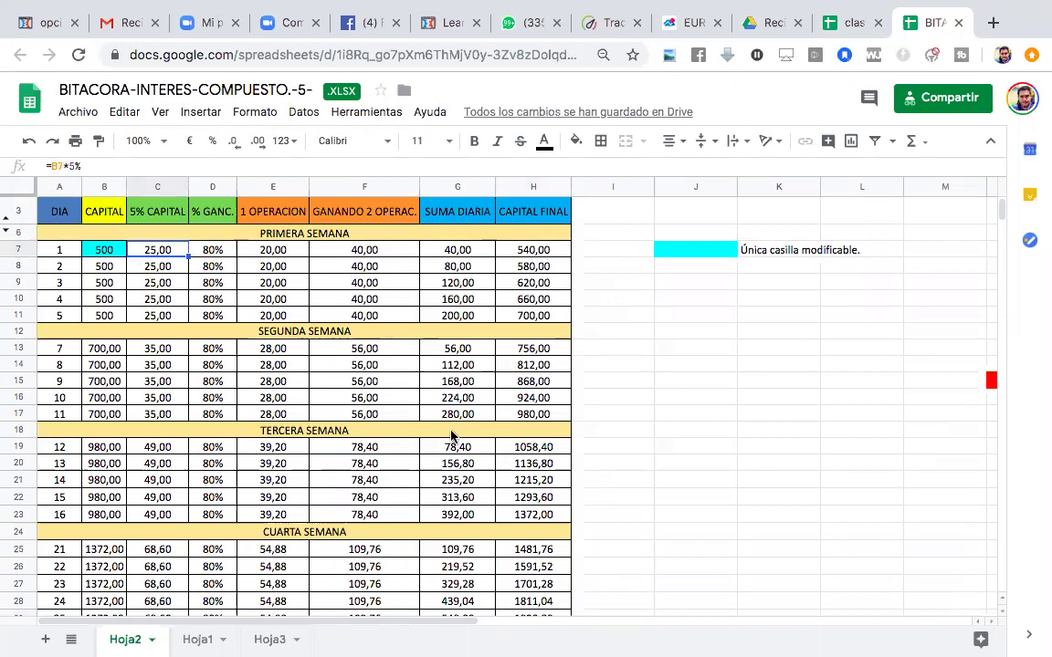
# - Set the day 1 starting capital in cell B7 of the compound-interest log to 1920
pyautogui.scroll(-2, 452, 437)
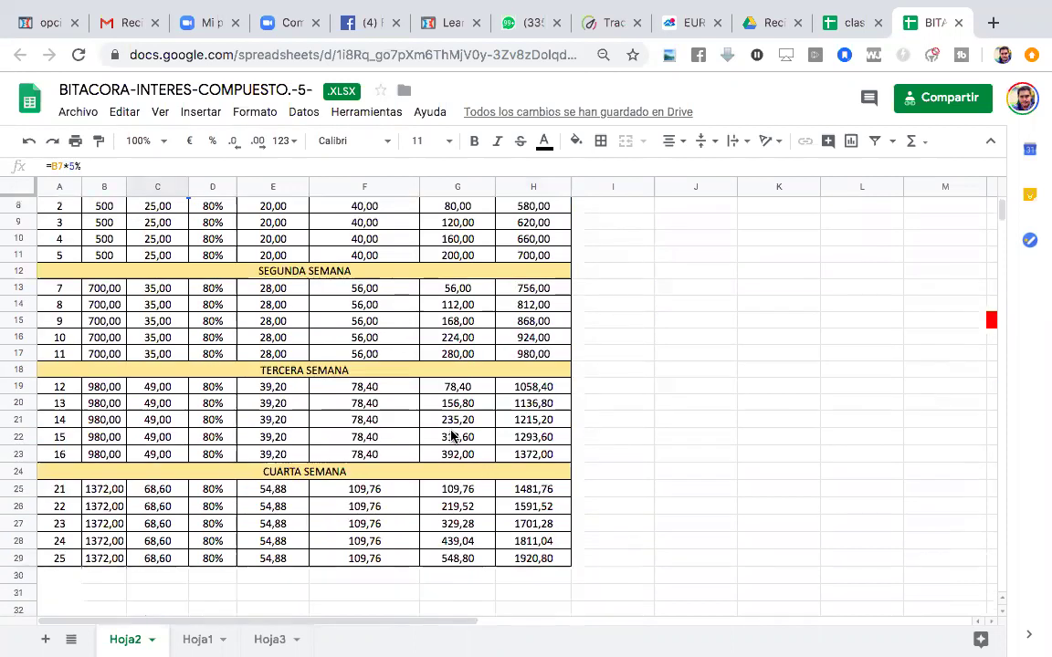
pyautogui.scroll(1, 453, 436)
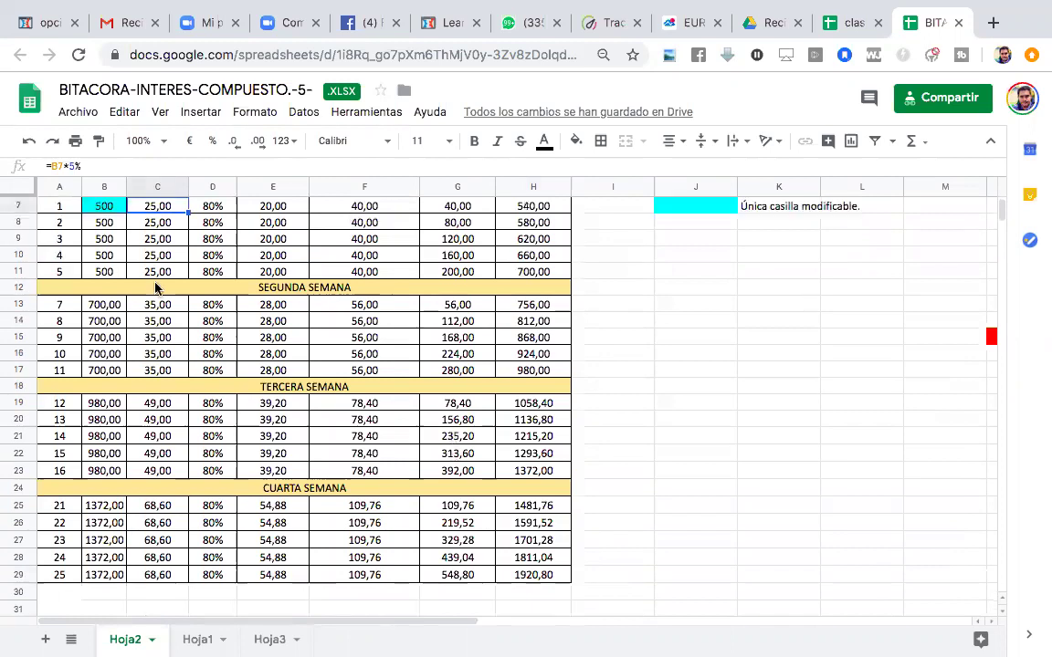
pyautogui.click(98, 207)
pyautogui.write('1920')
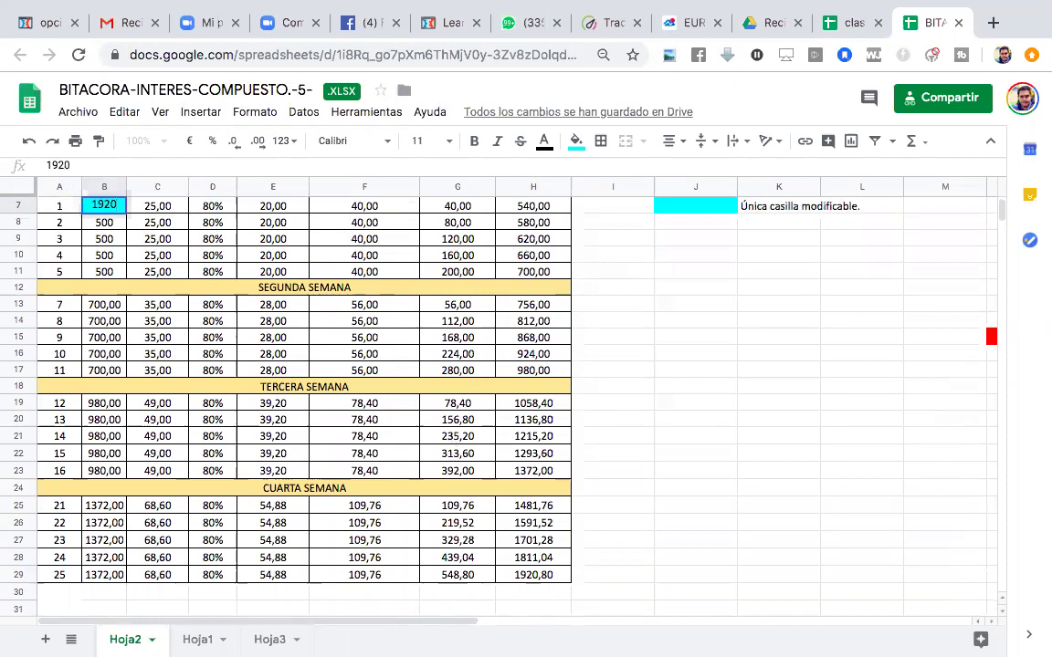
pyautogui.press('Return')
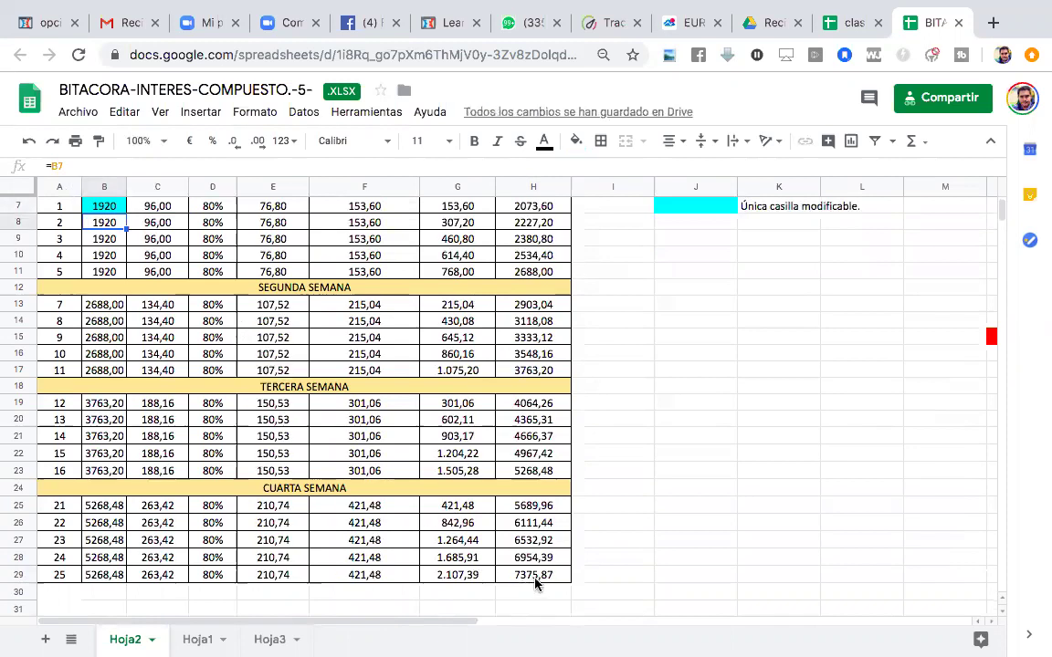
# - Replace the starting capital in cell B7 with 7375 to project another month of growth
pyautogui.click(105, 206)
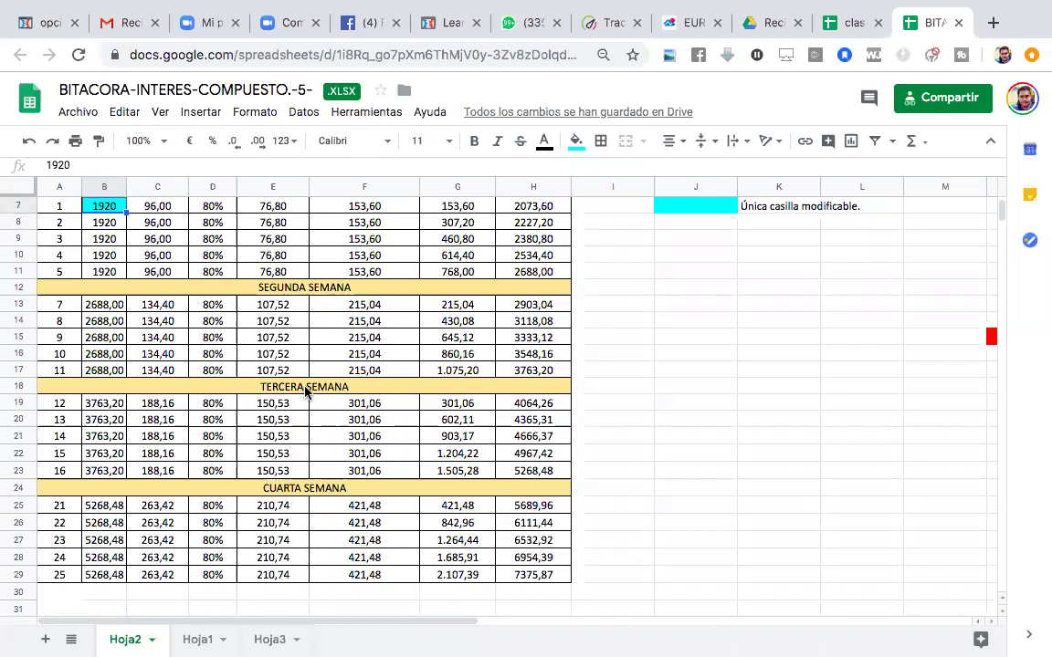
pyautogui.write('7375')
pyautogui.press('Return')
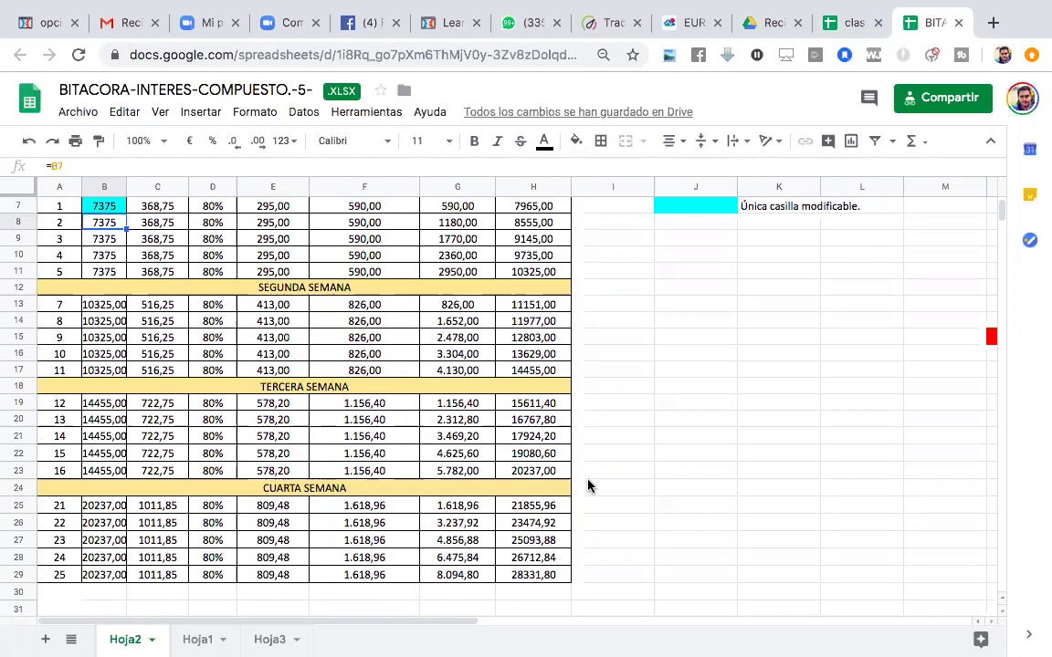
# - Review the live binary options class schedule, then return to the compound-interest log and select the day 25 final capital in H29
pyautogui.click(848, 26)
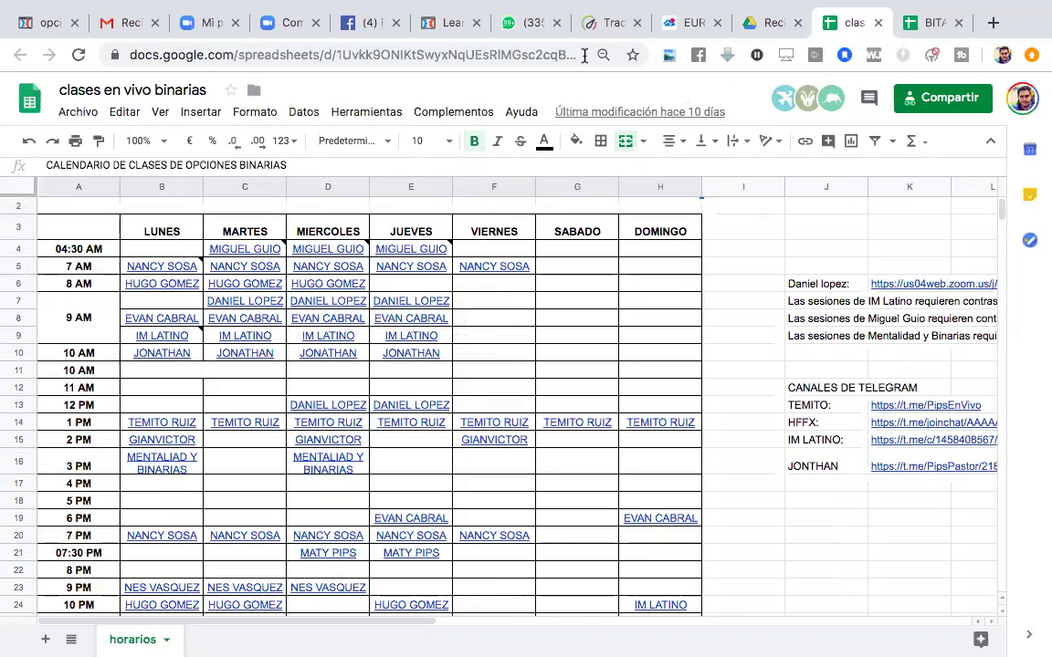
pyautogui.click(923, 23)
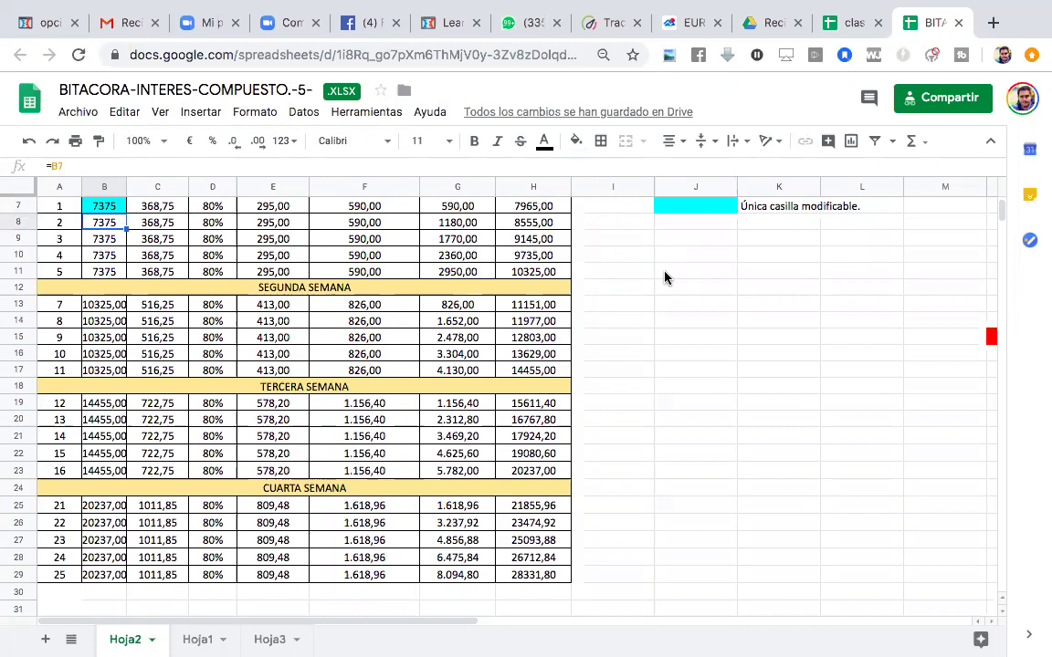
pyautogui.click(535, 579)
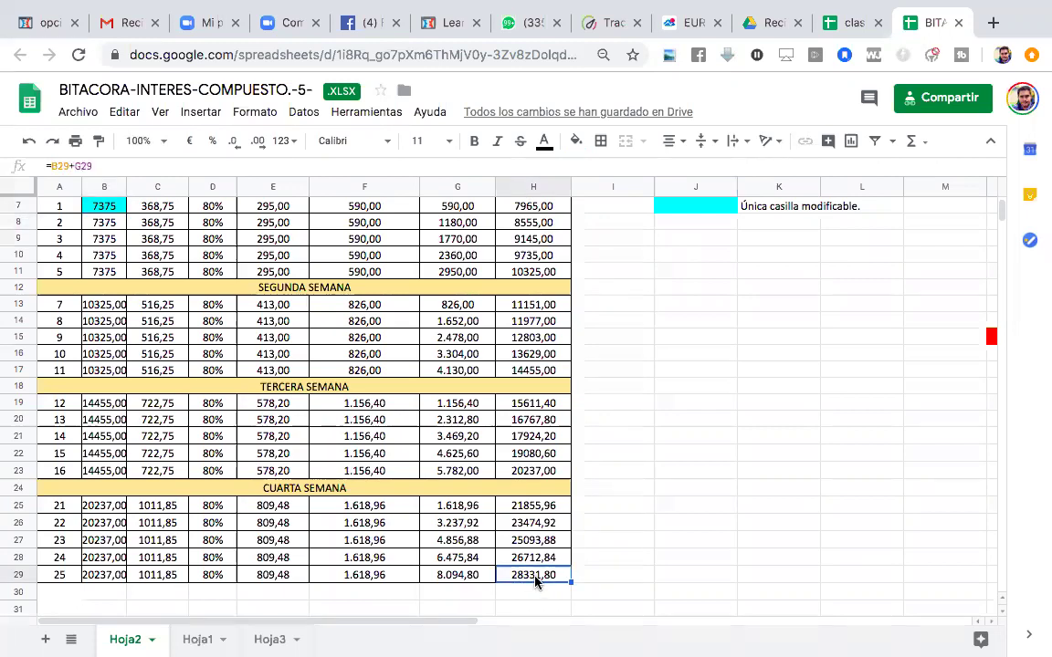